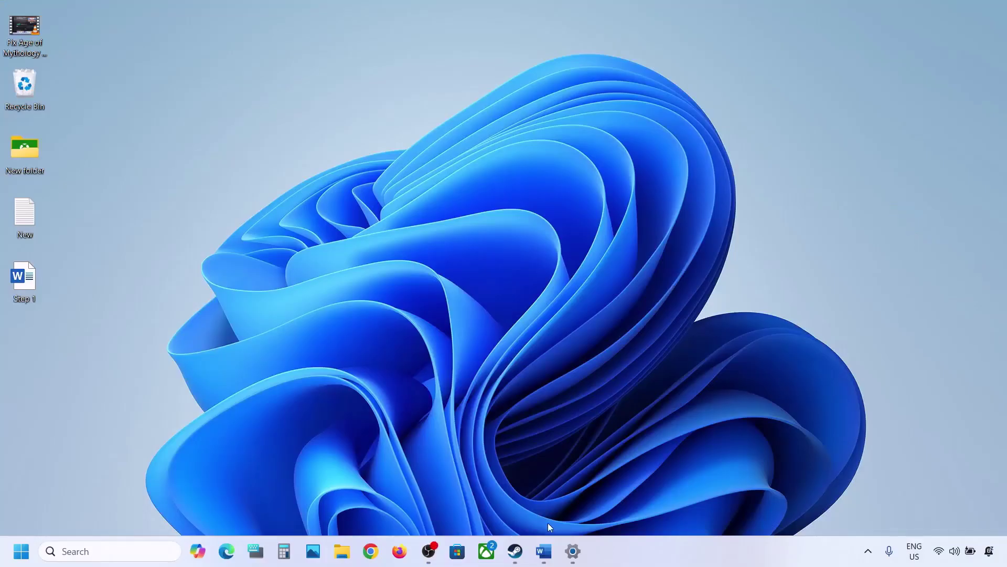
# Highlight the Step 1 App Readiness heading in the Word notes, then minimize them.
pyautogui.click(544, 551)
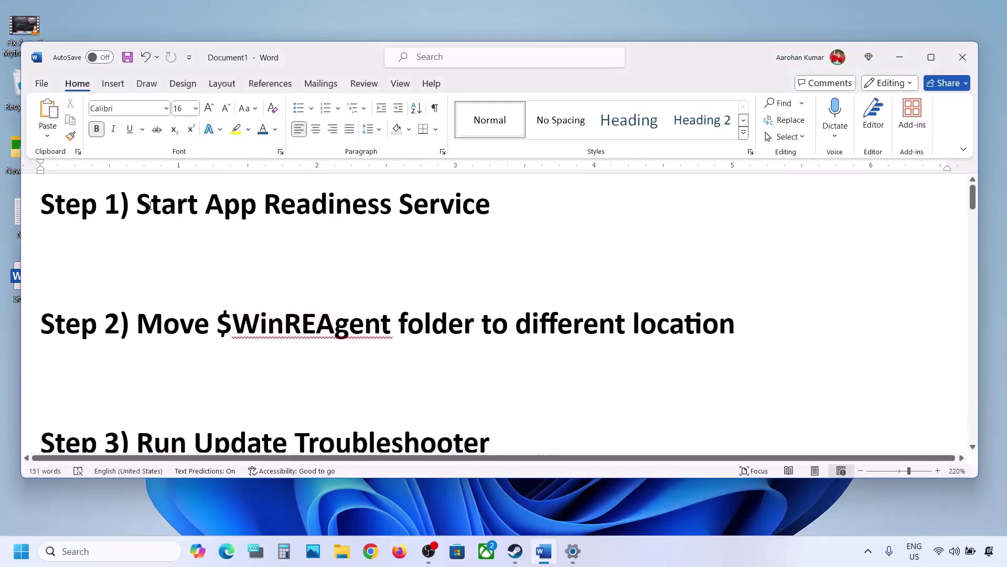
pyautogui.moveTo(137, 205); pyautogui.dragTo(496, 207)
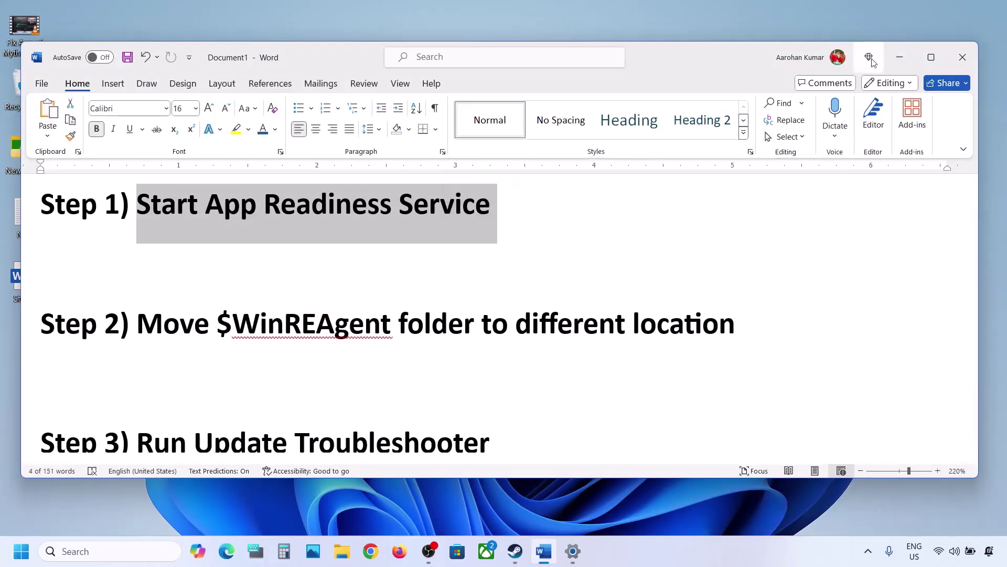
pyautogui.click(899, 58)
# Open Services from search, set App Readiness to Automatic, start it, and close Services.
pyautogui.click(149, 551)
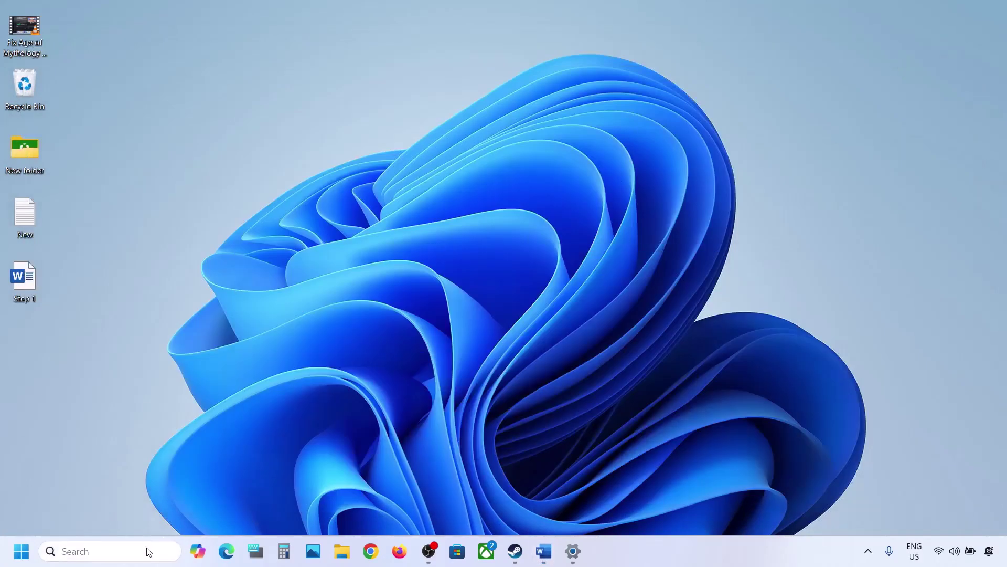
pyautogui.write('services')
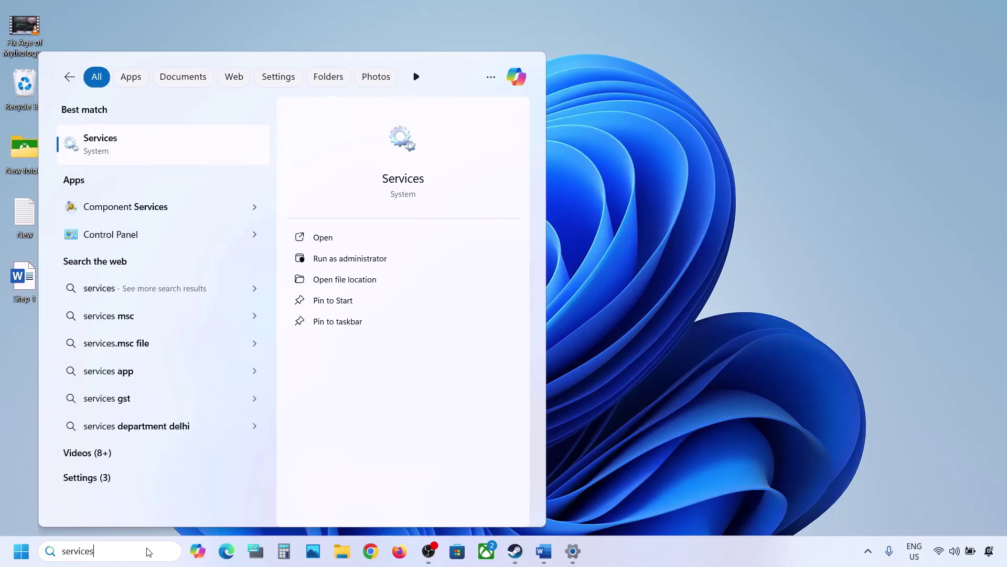
pyautogui.click(93, 152)
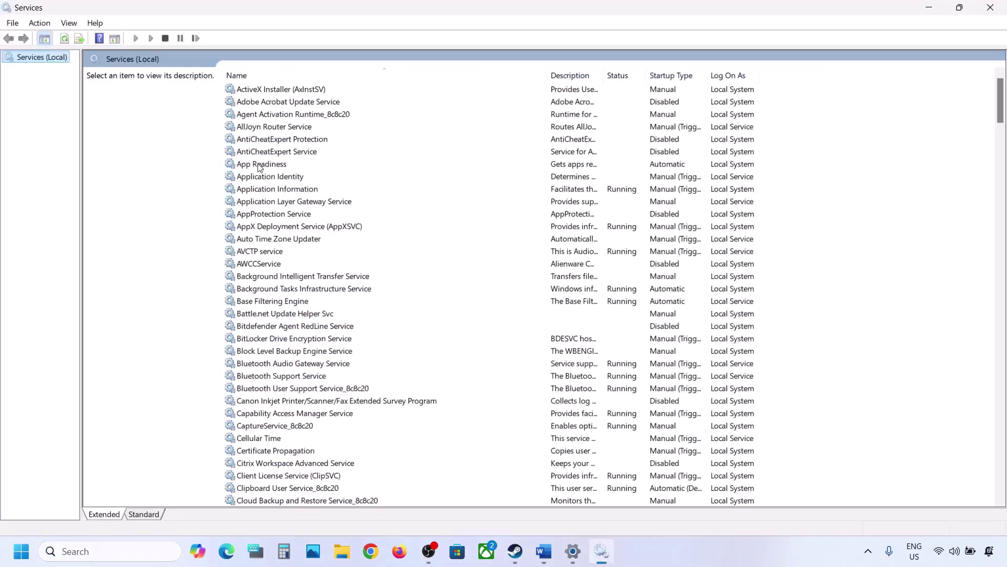
pyautogui.click(259, 166)
pyautogui.doubleClick(306, 167)
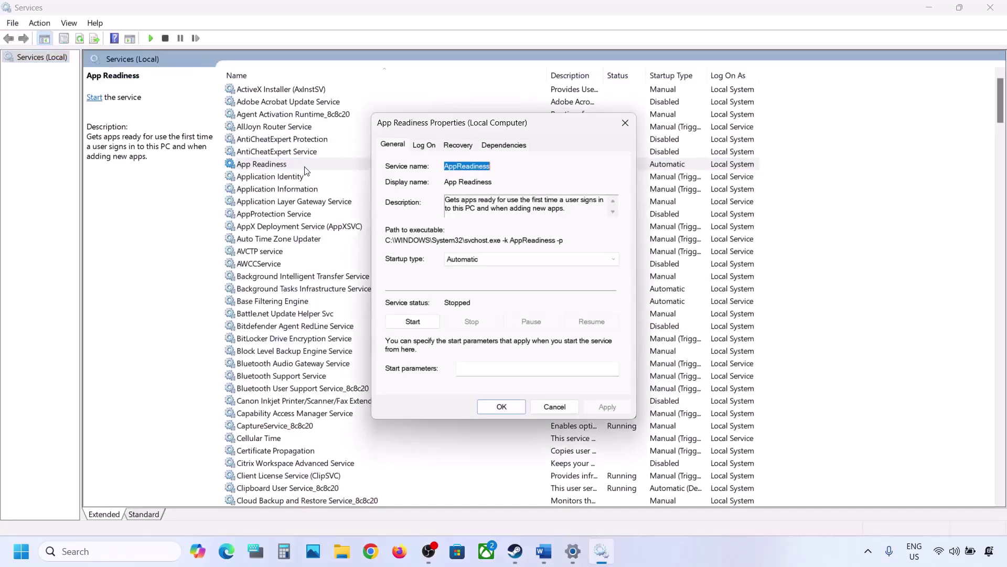
pyautogui.click(481, 260)
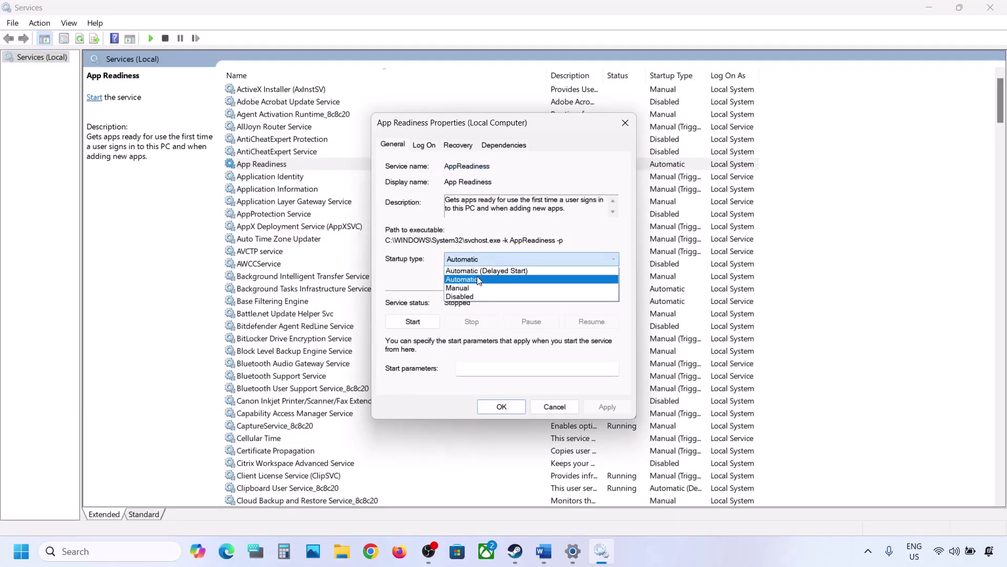
pyautogui.click(478, 280)
pyautogui.click(599, 408)
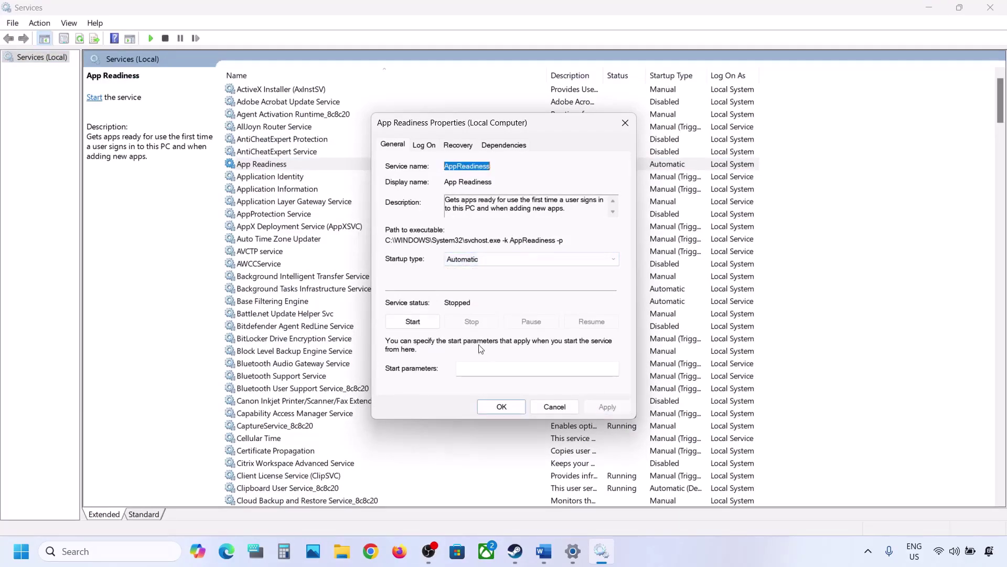
pyautogui.click(413, 322)
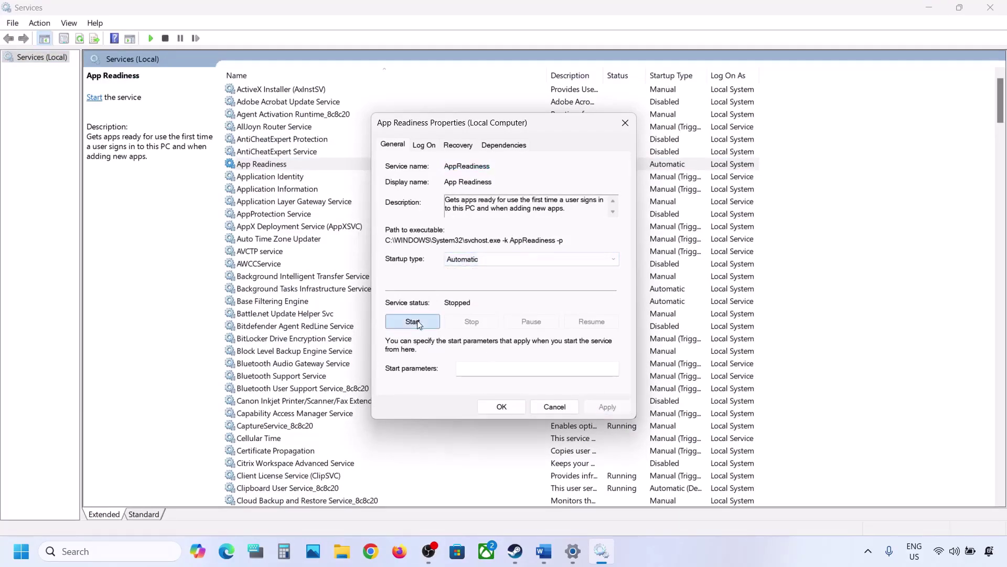
pyautogui.click(509, 410)
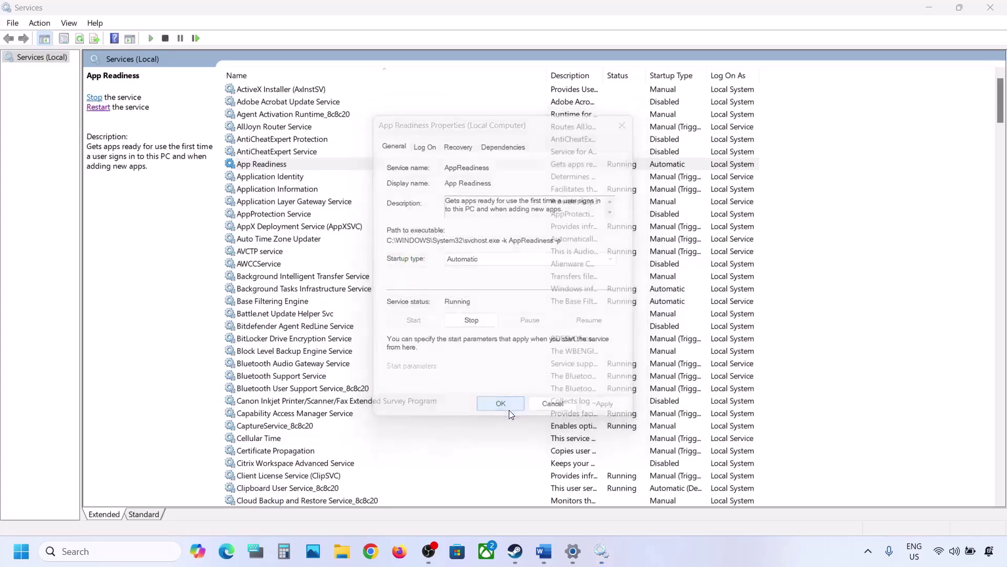
pyautogui.click(999, 6)
# Highlight the $WinREAgent folder name in the notes and open the OS (C:) drive.
pyautogui.click(543, 550)
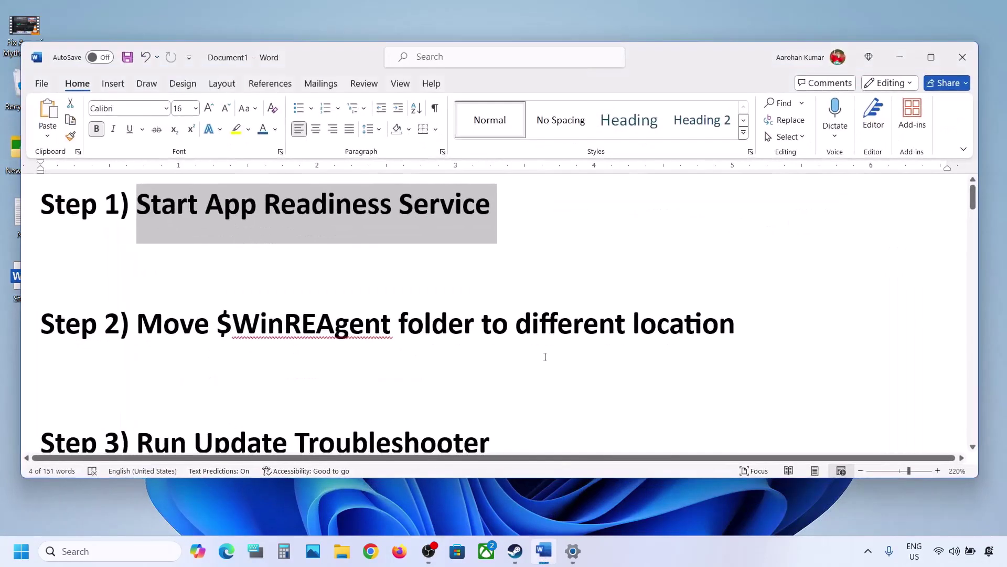
pyautogui.moveTo(220, 317); pyautogui.dragTo(365, 311)
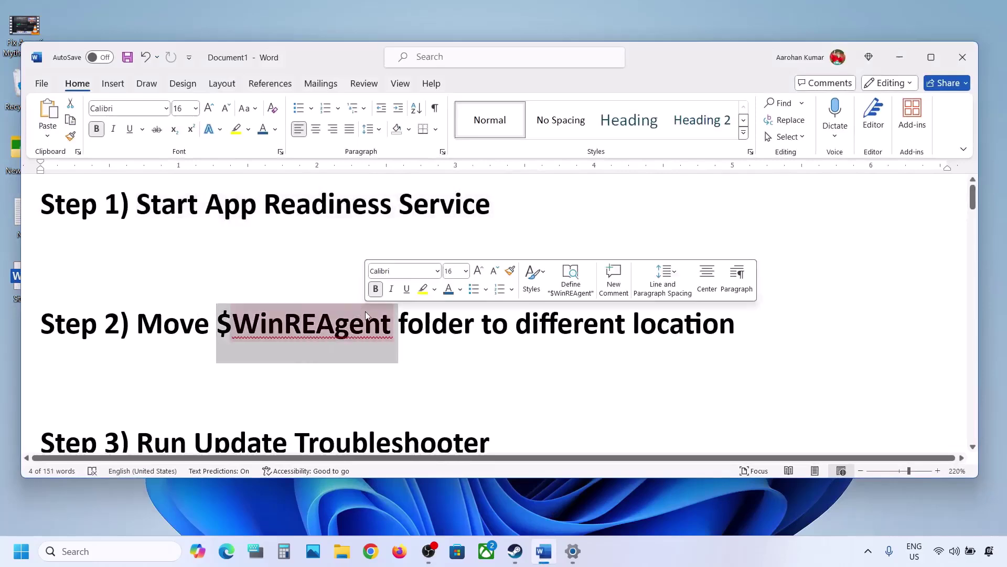
pyautogui.click(342, 551)
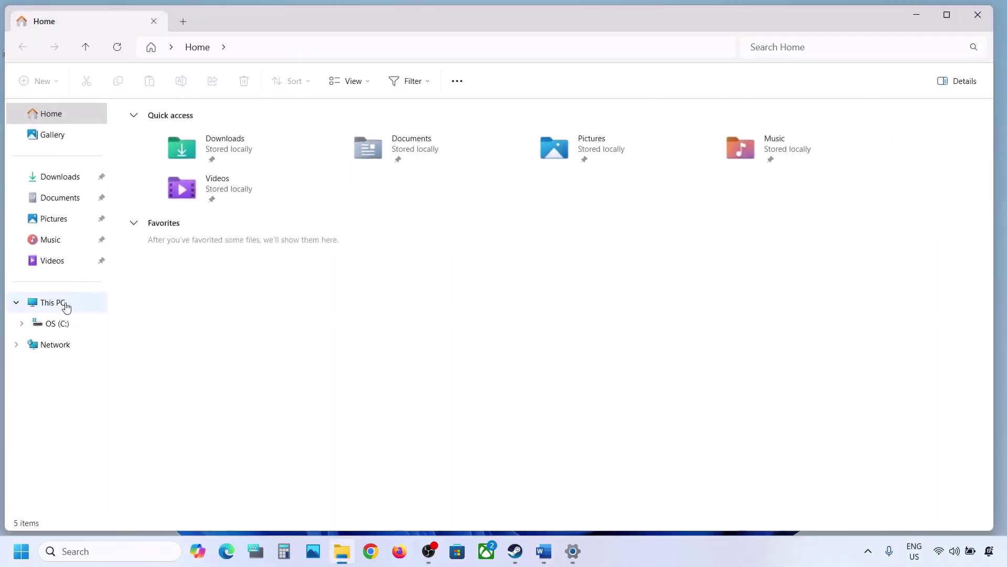
pyautogui.click(64, 303)
pyautogui.doubleClick(213, 138)
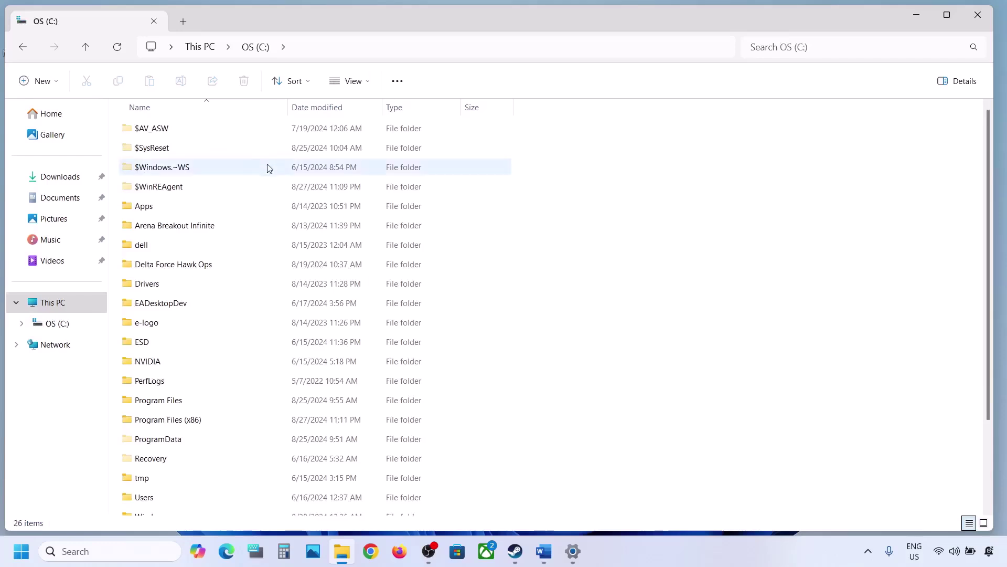
# Confirm hidden items are shown so $WinREAgent is visible on C:.
pyautogui.click(166, 192)
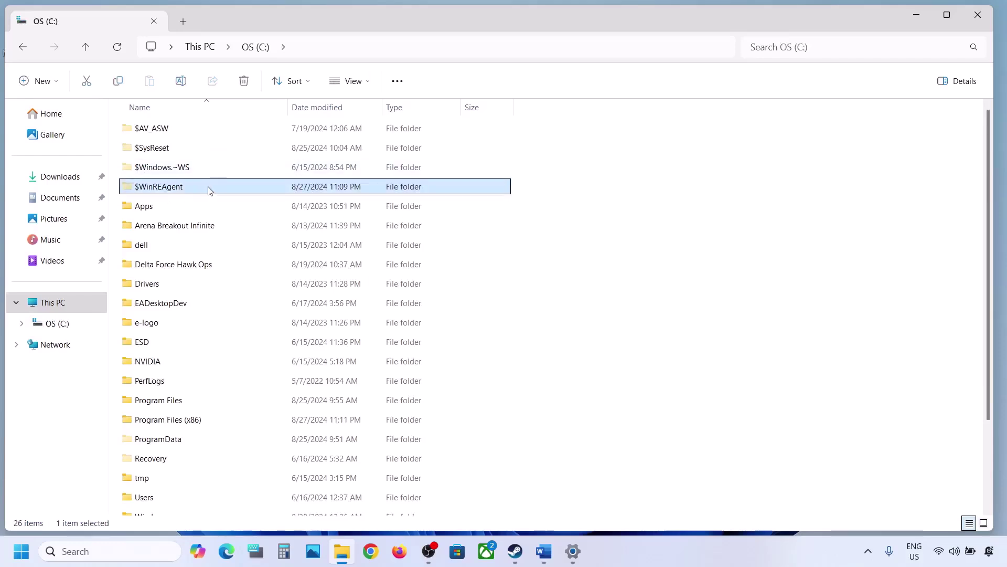
pyautogui.moveTo(202, 191)
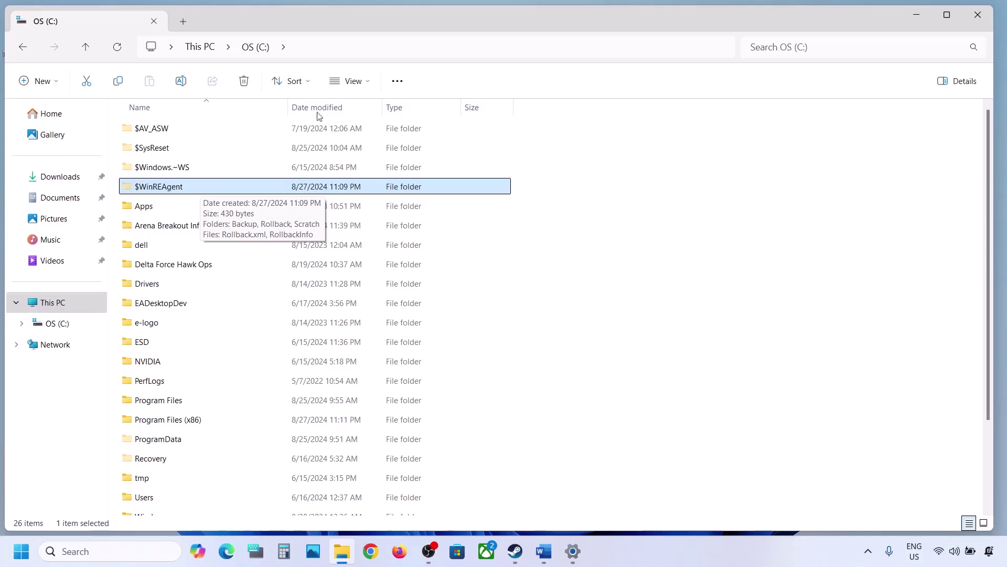
pyautogui.click(369, 82)
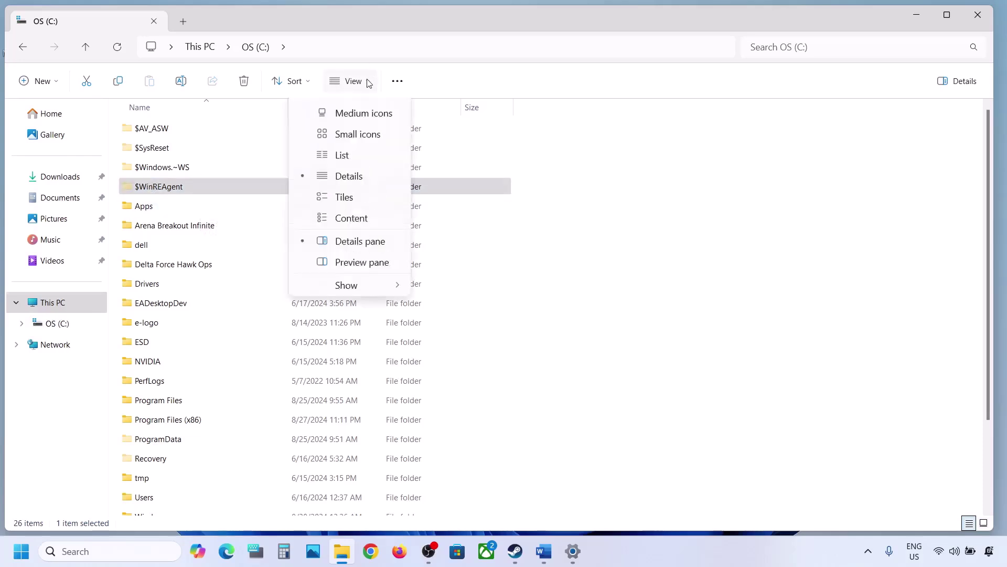
pyautogui.moveTo(345, 327)
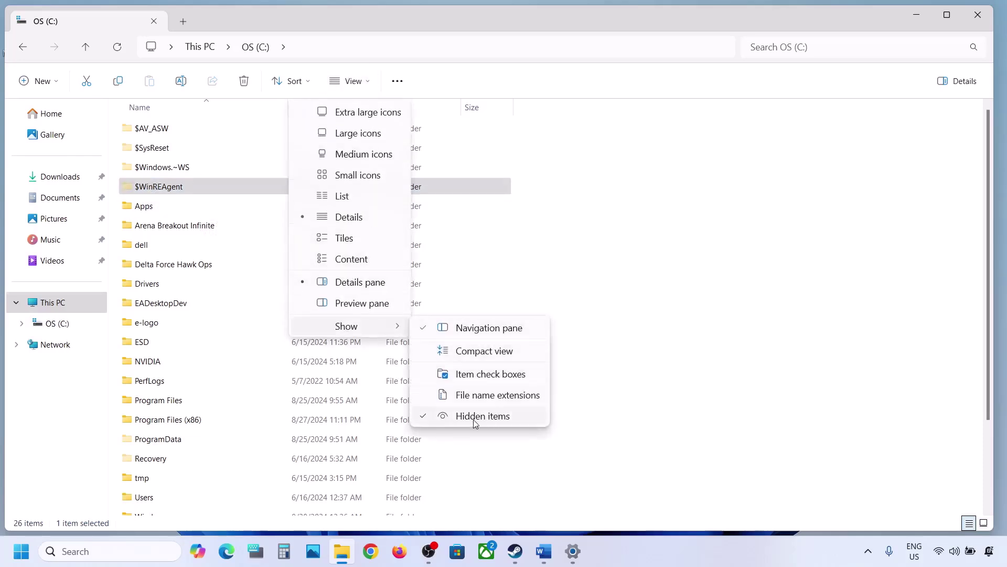
pyautogui.click(141, 188)
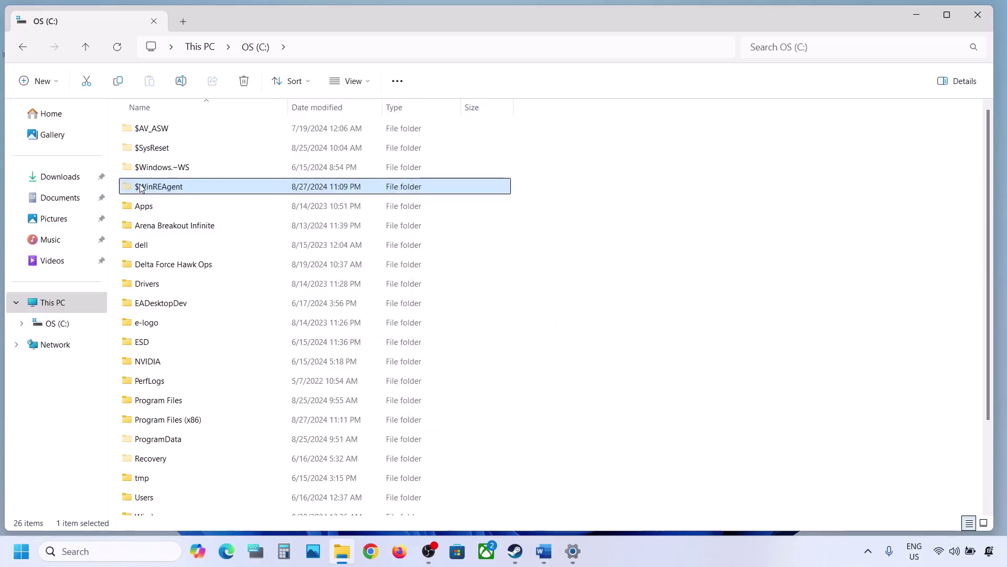
# Copy the $WinREAgent folder and paste it onto the desktop.
pyautogui.rightClick(186, 190)
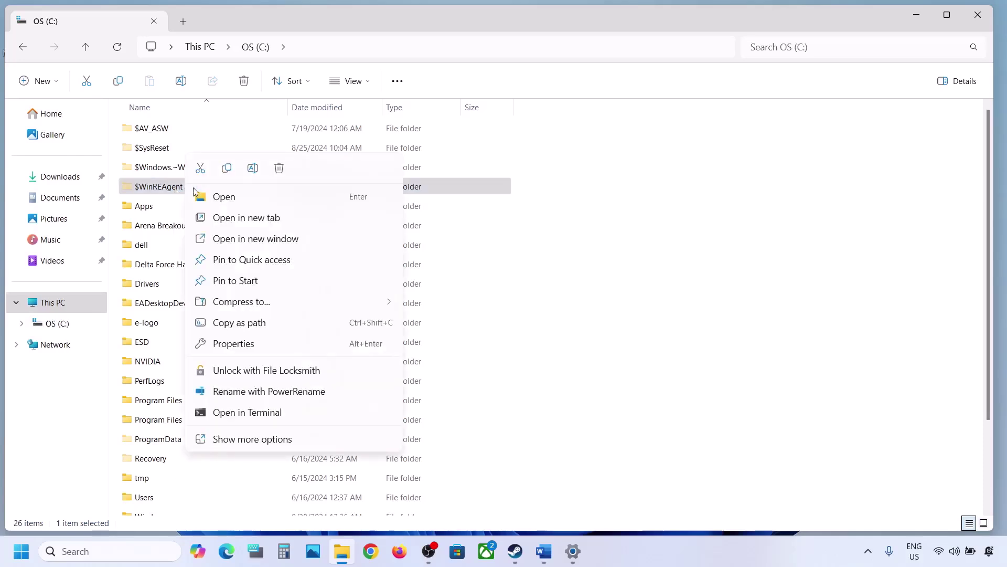
pyautogui.click(226, 169)
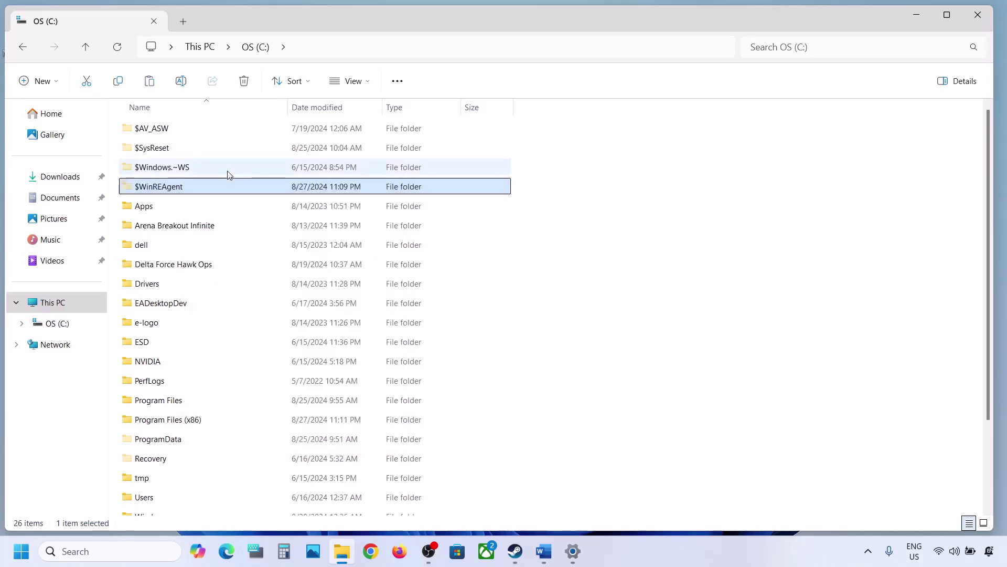
pyautogui.press('super+d')
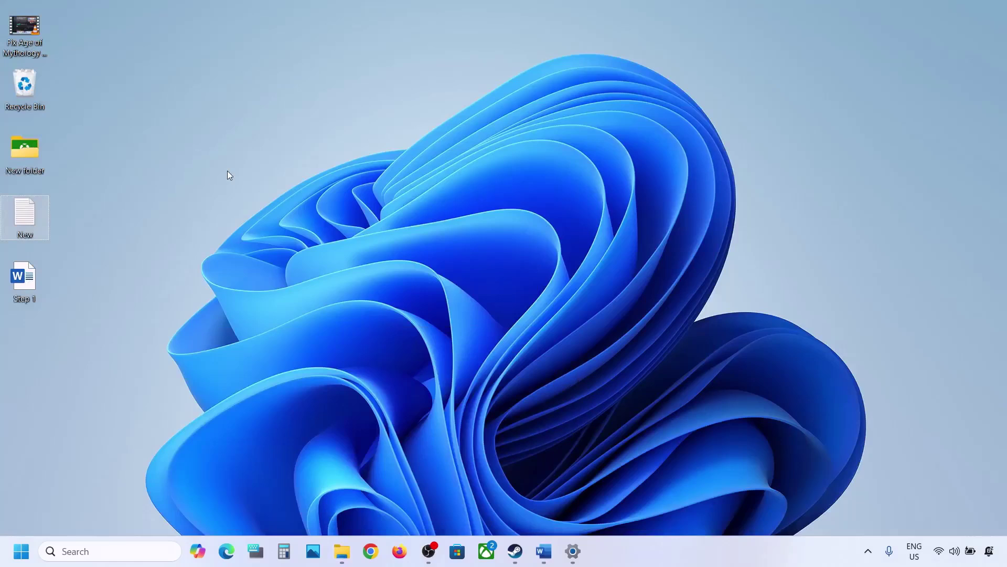
pyautogui.hotkey('ctrl', 'v')
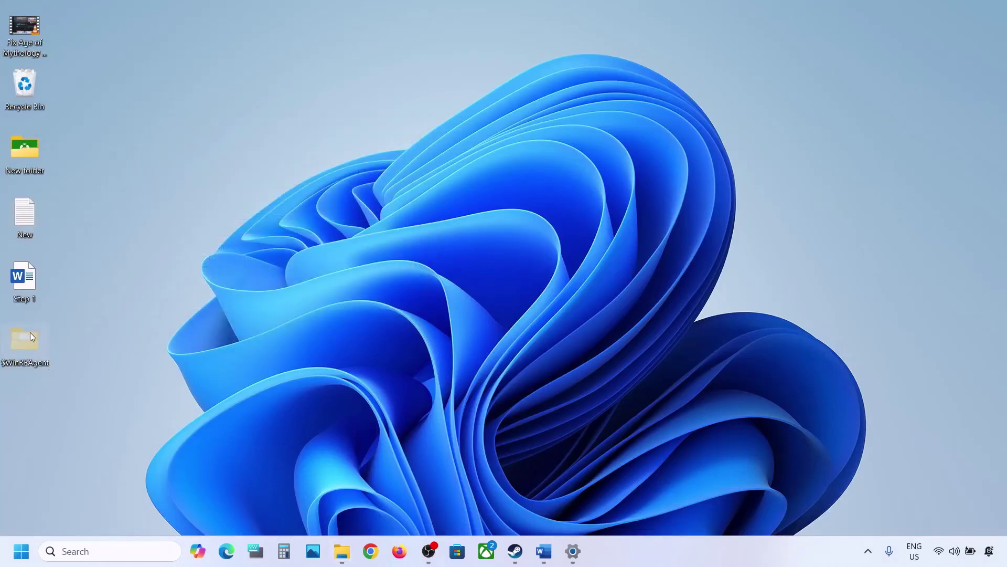
# Delete the original $WinREAgent folder from the C: drive.
pyautogui.click(342, 551)
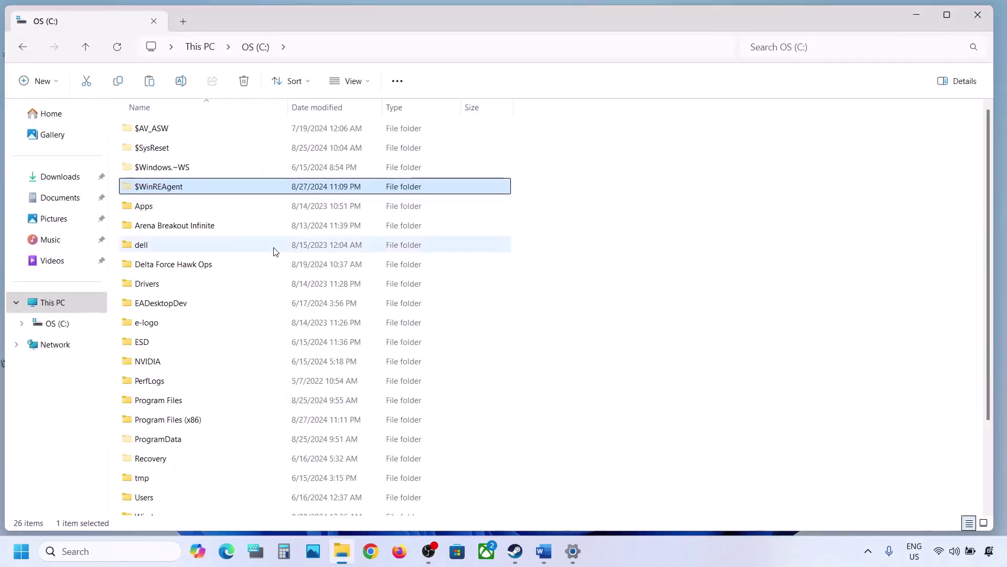
pyautogui.rightClick(171, 189)
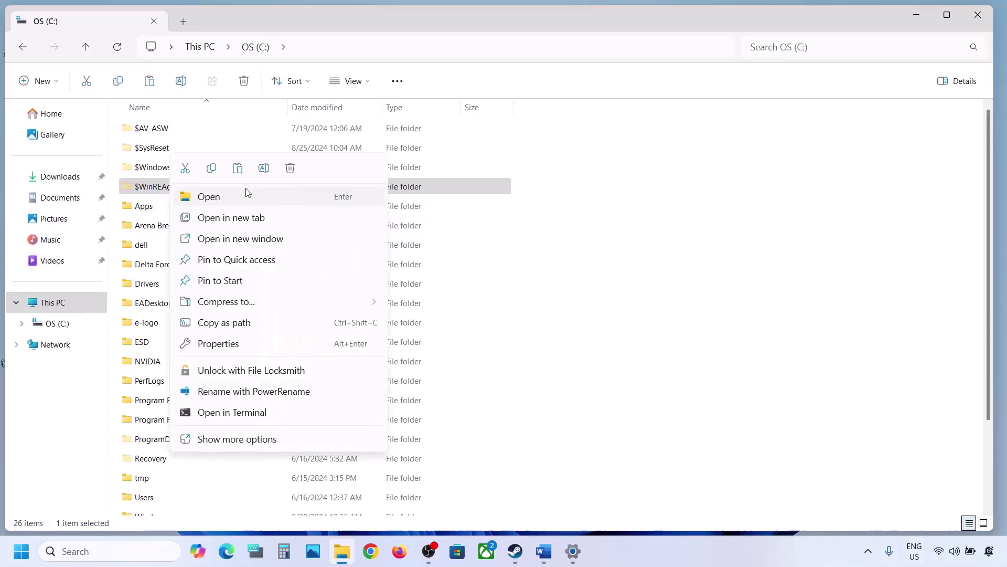
pyautogui.click(288, 169)
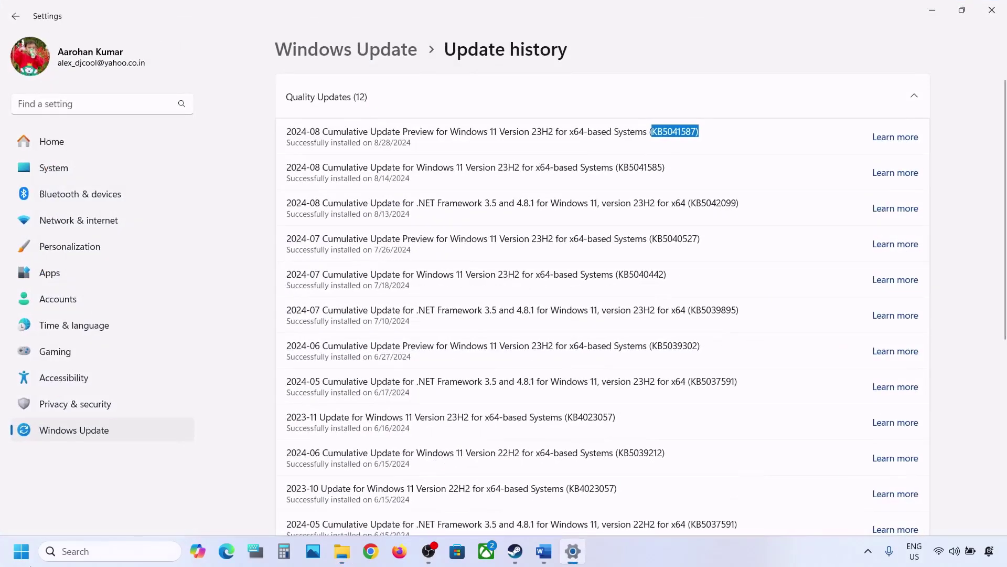
# Run Check for updates on the Windows Update page, then bring up the Start menu's Restart option.
pyautogui.click(80, 432)
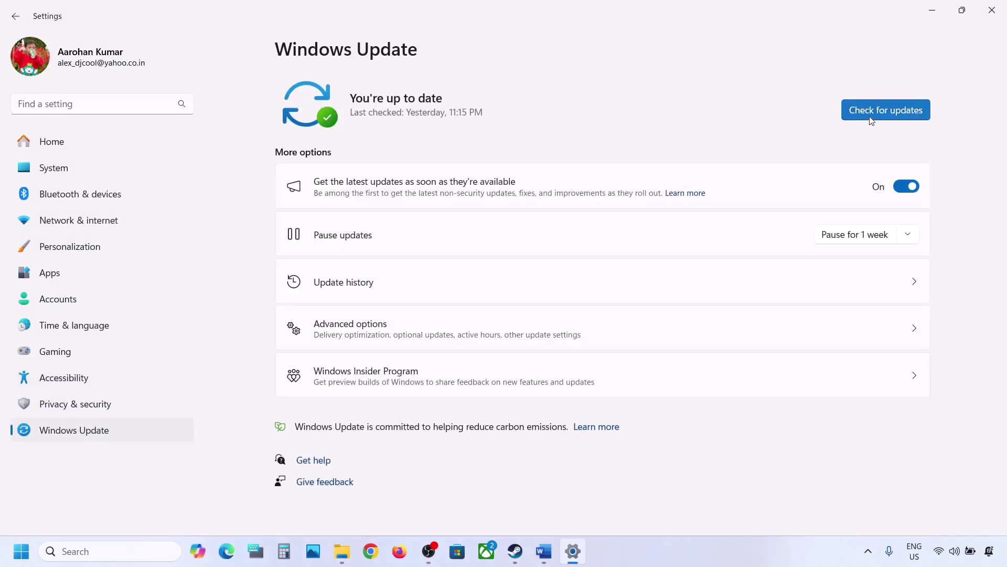
pyautogui.click(877, 109)
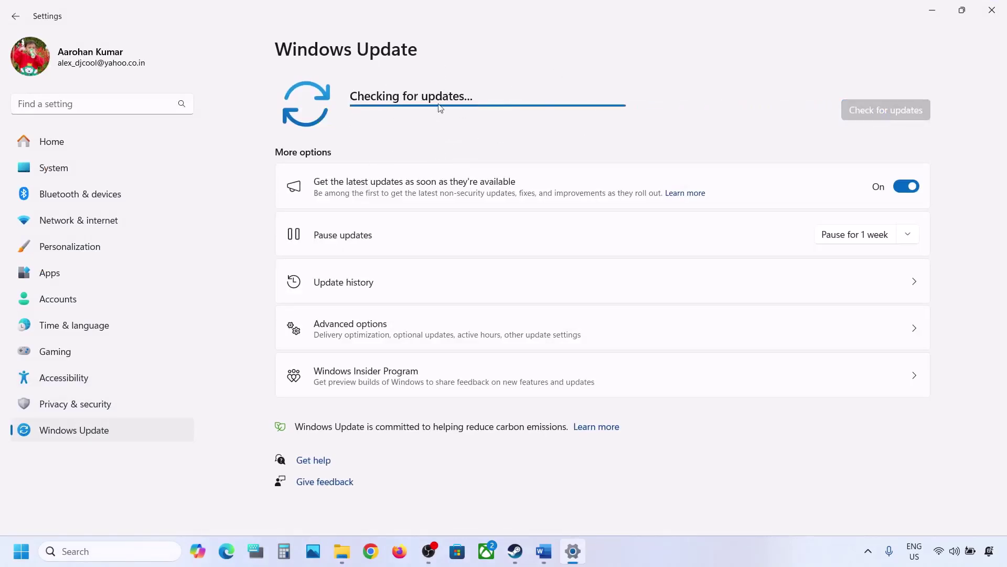
pyautogui.click(21, 551)
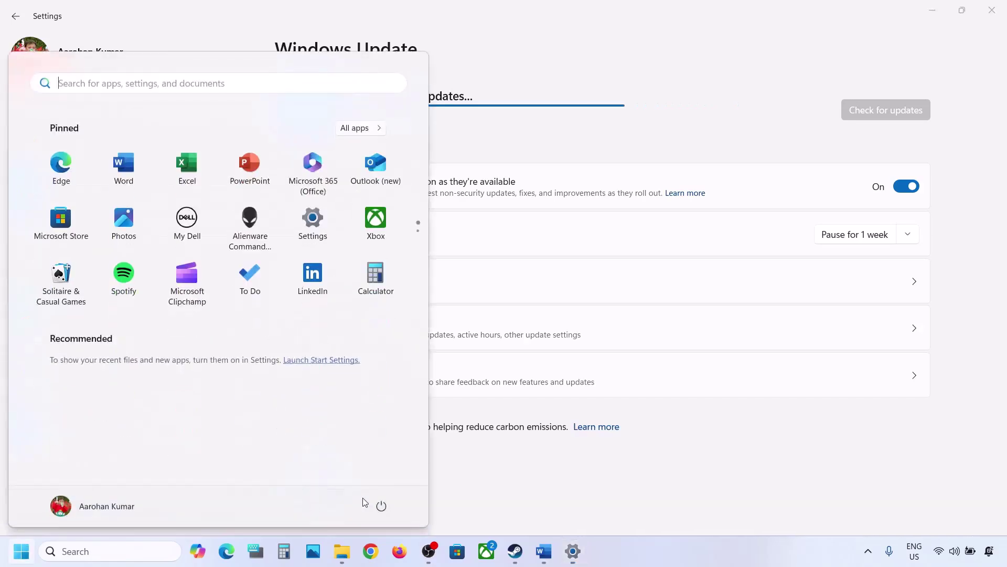
pyautogui.click(382, 505)
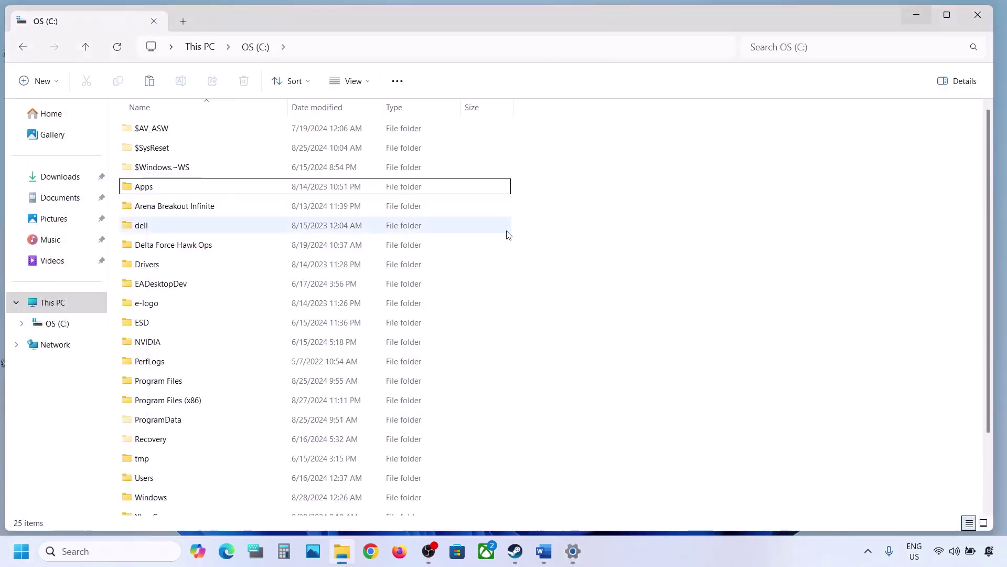
# Cut $WinREAgent from the desktop and paste it back into OS (C:).
pyautogui.press('super+d')
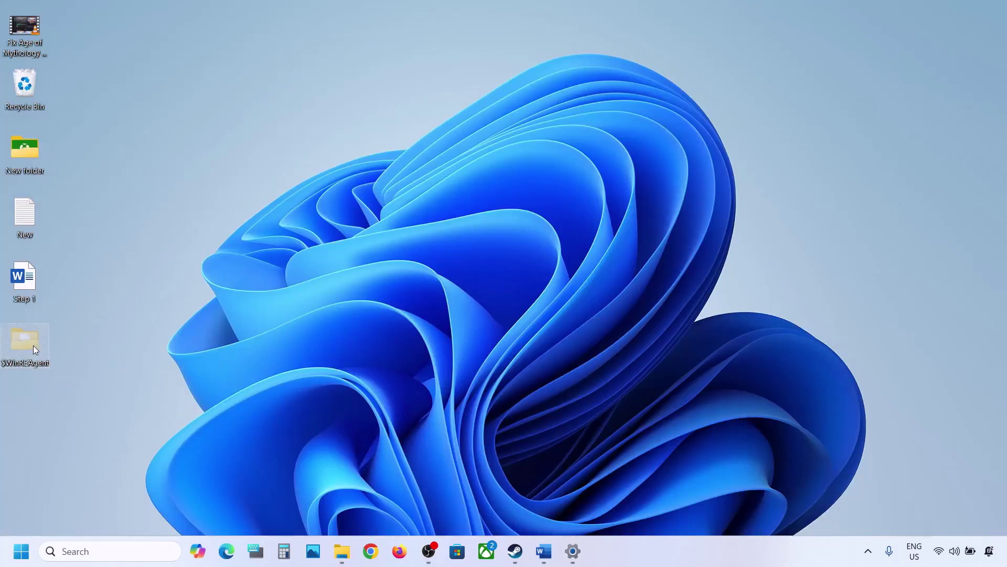
pyautogui.rightClick(33, 346)
pyautogui.click(57, 363)
pyautogui.click(341, 550)
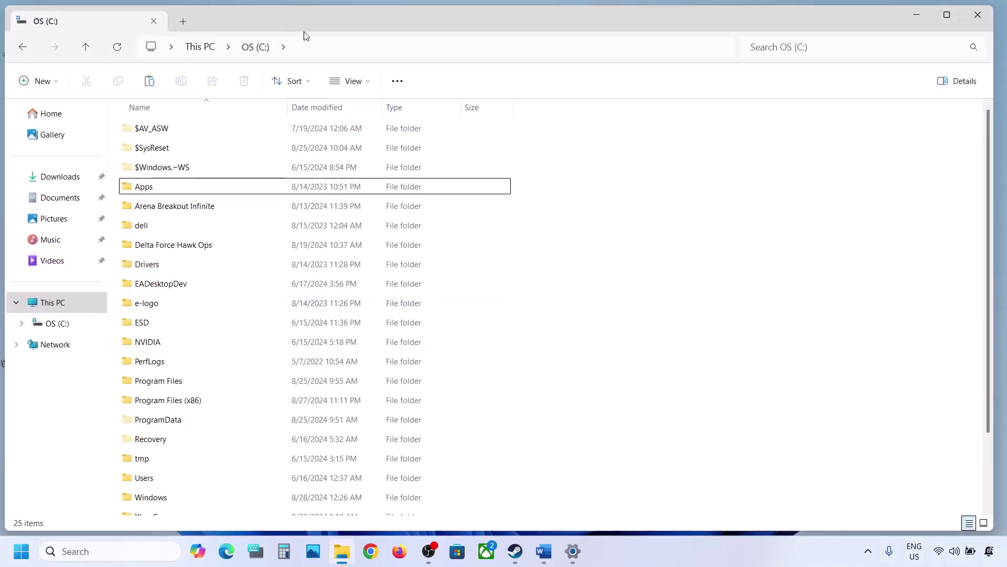
pyautogui.hotkey('ctrl', 'v')
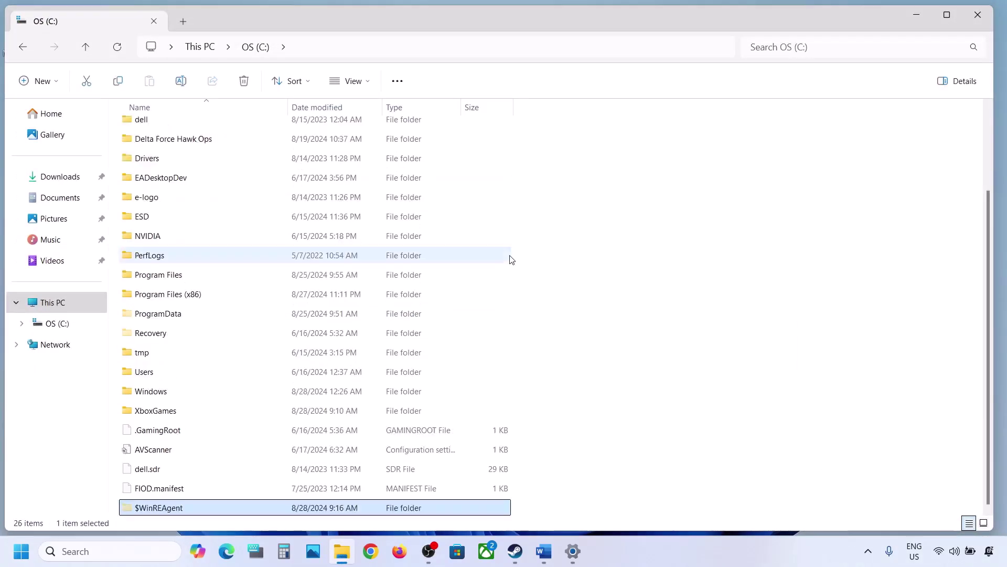
# Close the drive window and highlight the Step 3 heading in the Word notes.
pyautogui.click(977, 15)
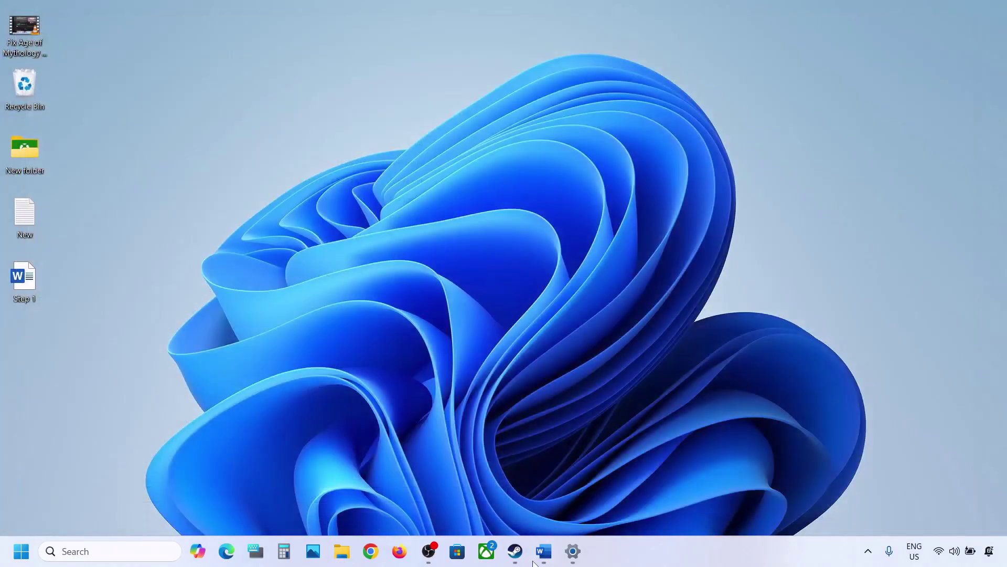
pyautogui.click(544, 551)
pyautogui.scroll(-3, 283, 366)
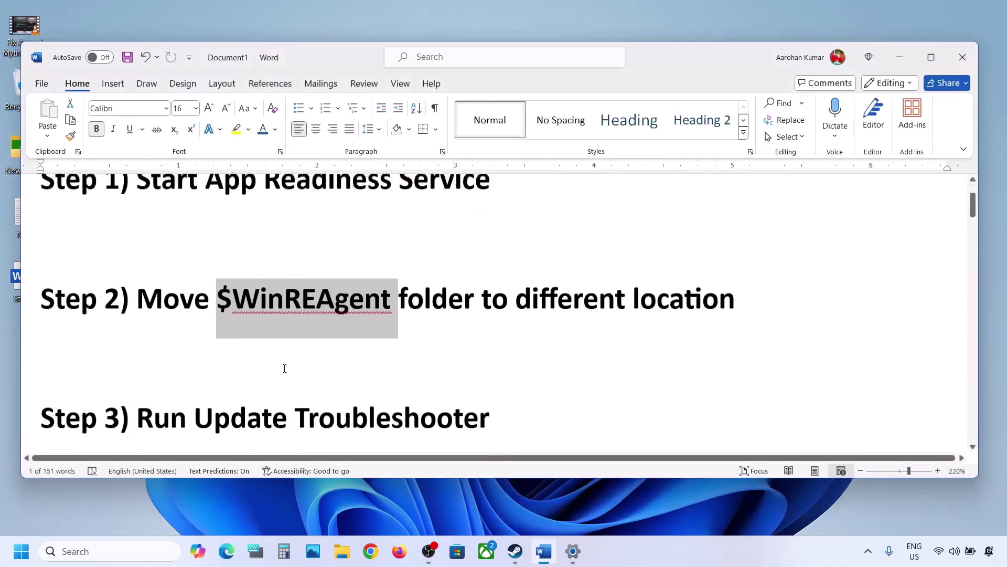
pyautogui.moveTo(137, 314); pyautogui.dragTo(522, 286)
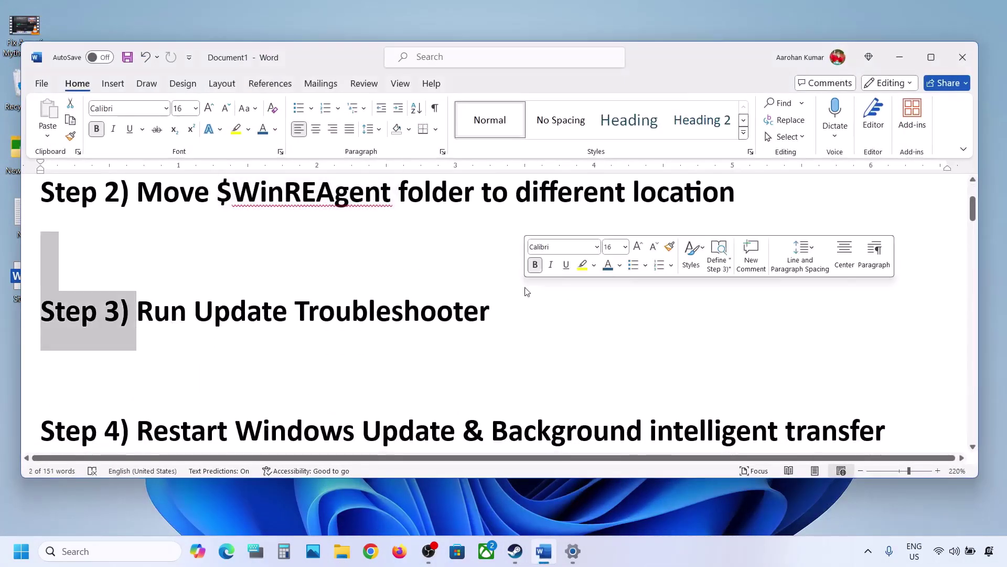
# Run the Windows Update troubleshooter from System > Troubleshoot > Other troubleshooters.
pyautogui.hotkey('alt', 'Tab')
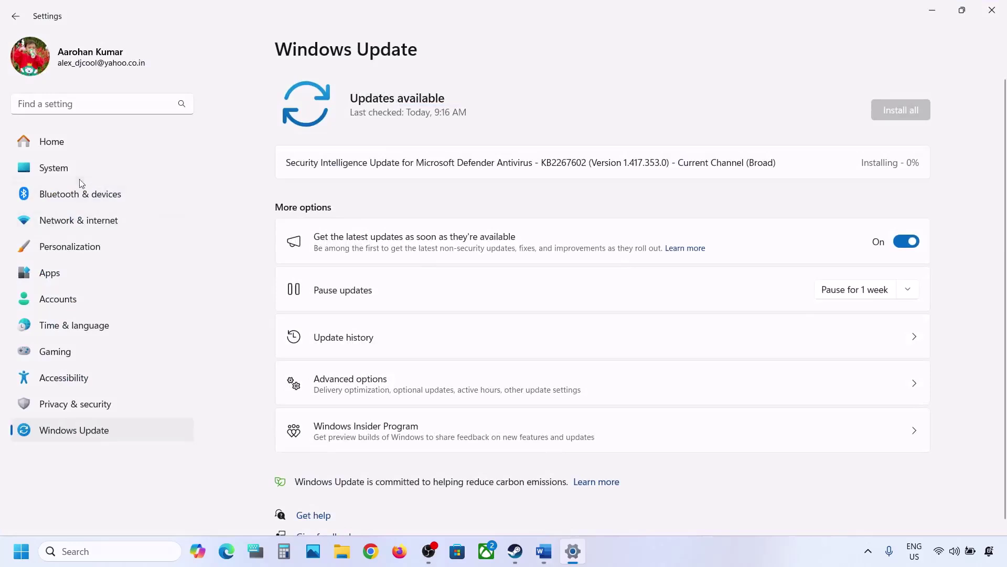
pyautogui.click(75, 178)
pyautogui.scroll(-3, 368, 349)
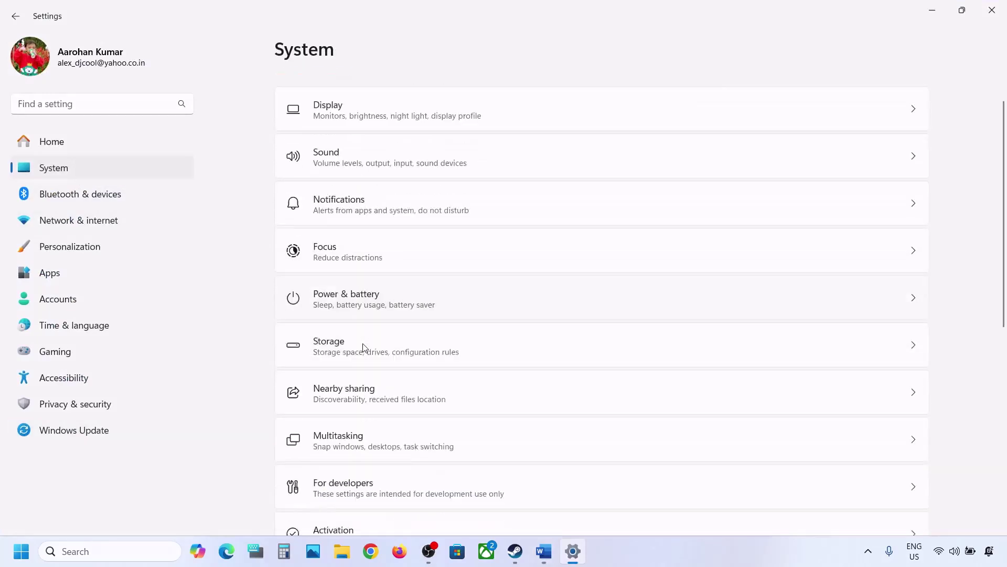
pyautogui.scroll(-3, 379, 415)
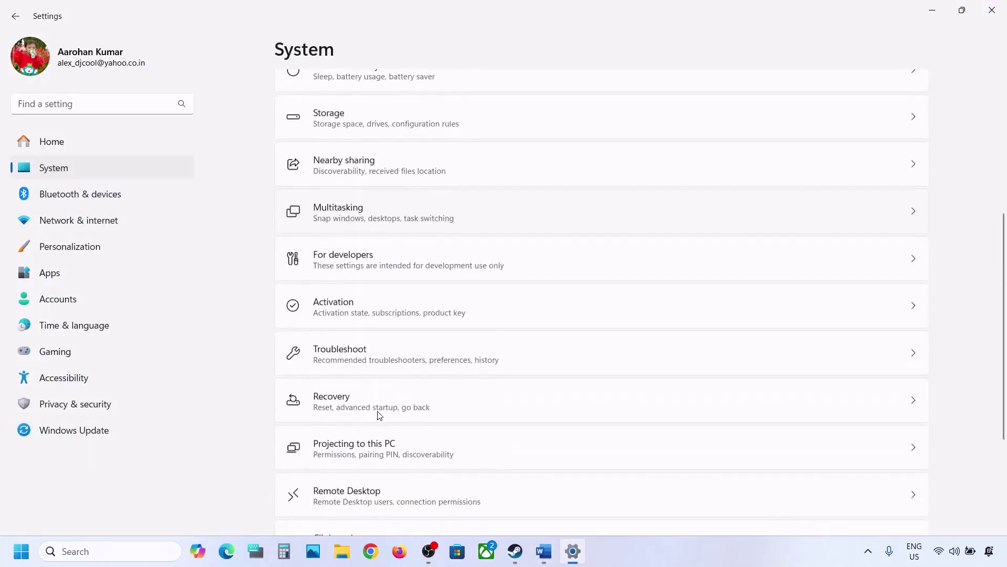
pyautogui.click(375, 364)
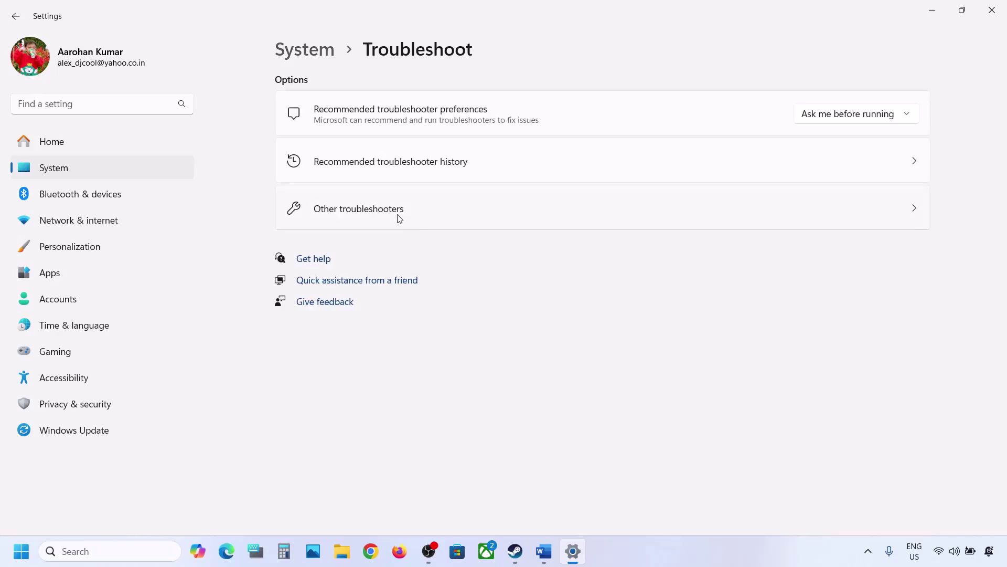
pyautogui.click(399, 219)
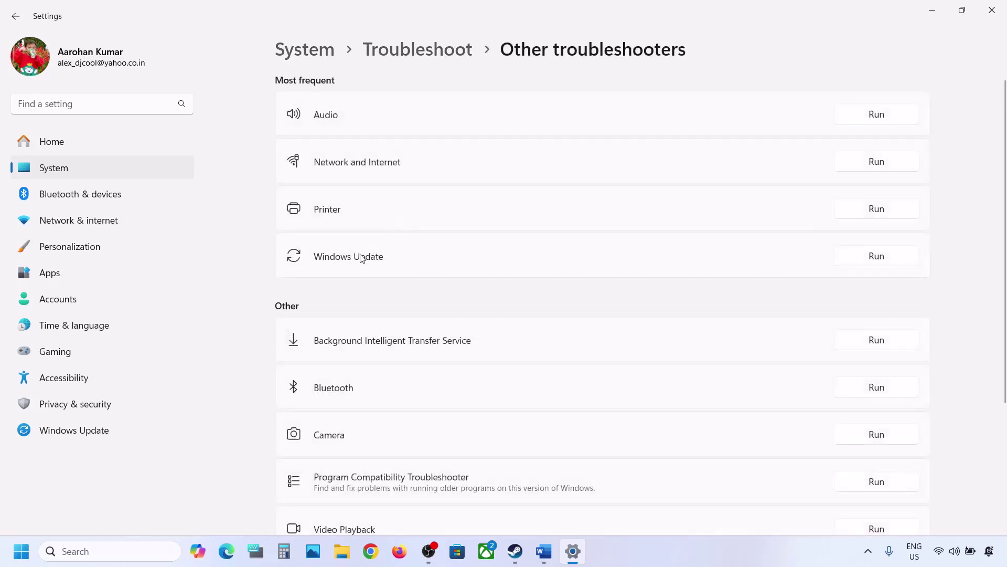
pyautogui.click(891, 262)
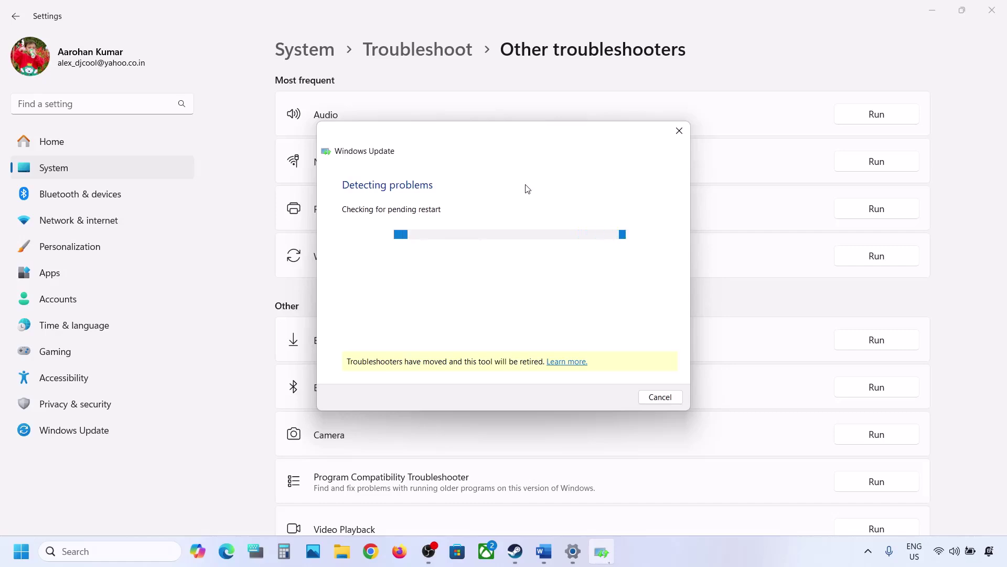
pyautogui.click(543, 559)
pyautogui.scroll(-3, 344, 345)
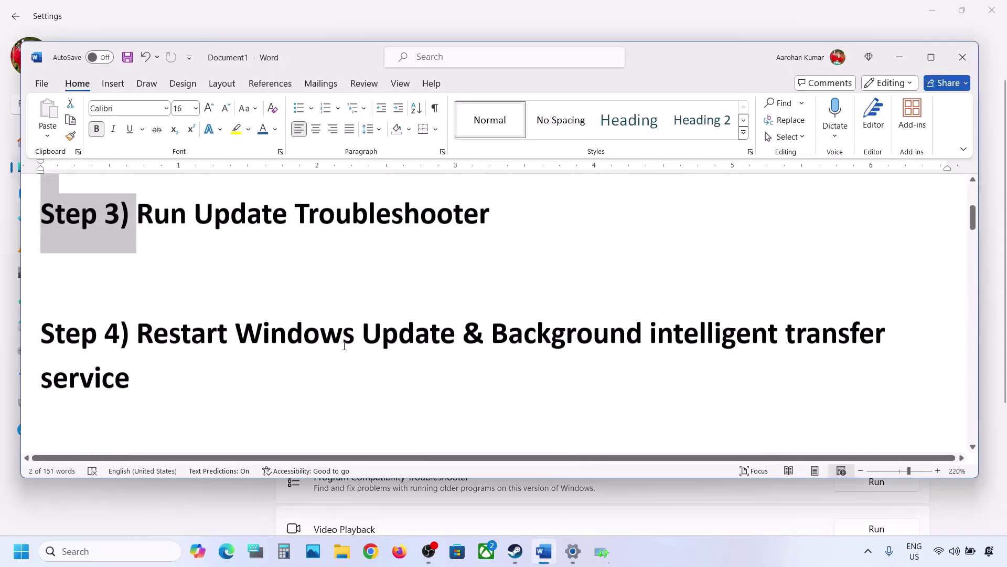
# Highlight the Step 4 restart instruction and open Services through a 'services' search.
pyautogui.moveTo(137, 336); pyautogui.dragTo(783, 341)
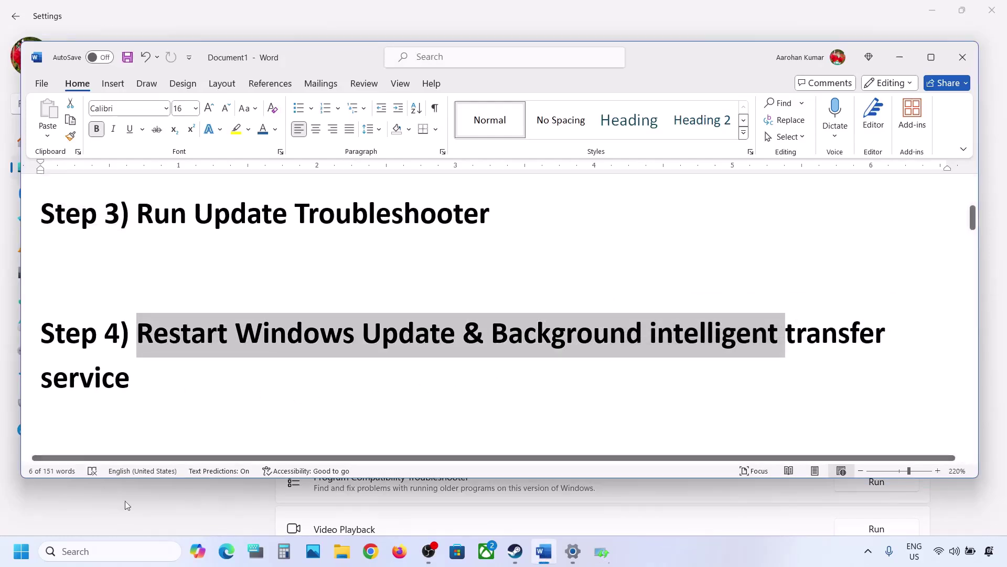
pyautogui.click(117, 552)
pyautogui.write('services')
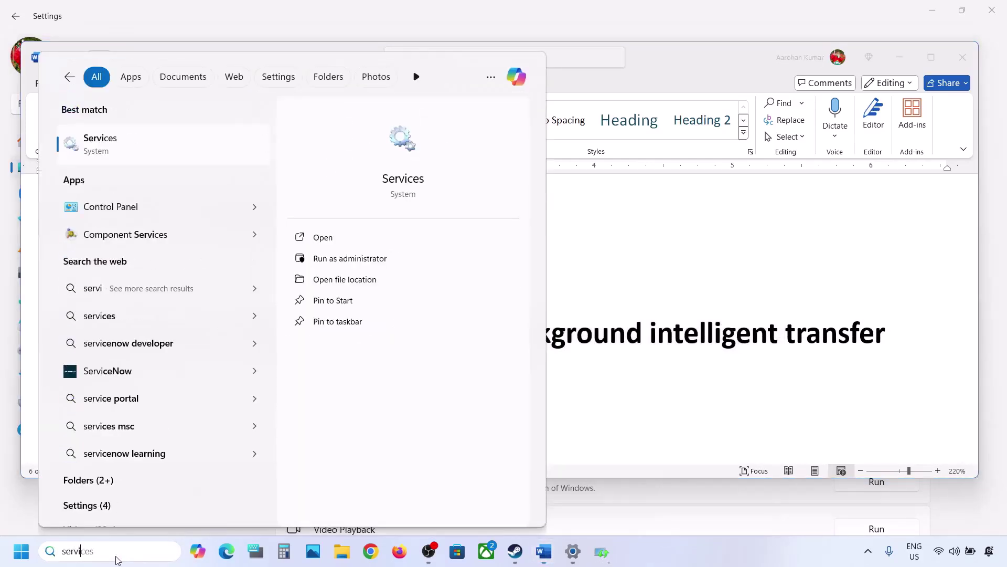
pyautogui.click(108, 139)
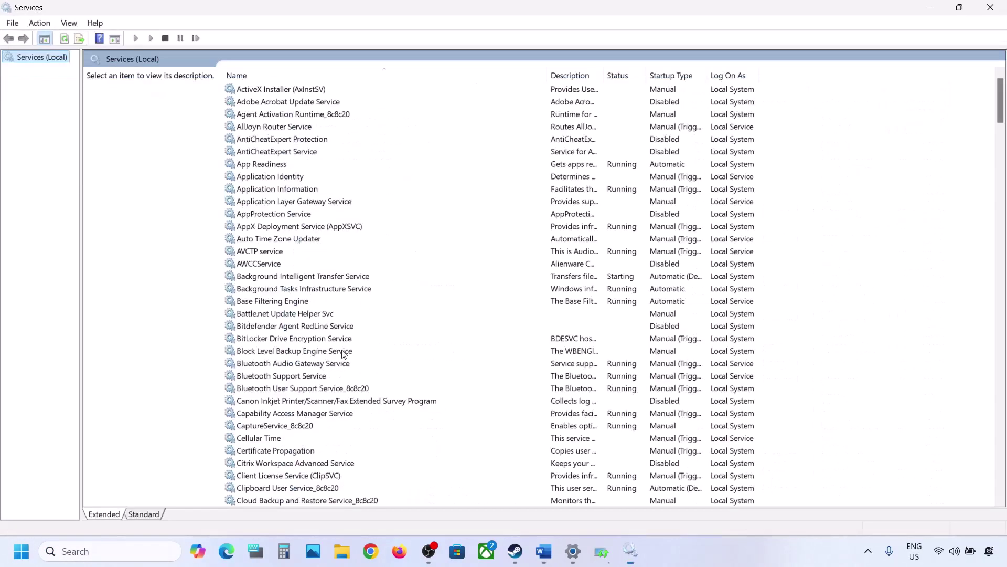
# Set the Windows Update service's startup type to Automatic and apply it.
pyautogui.click(343, 350)
pyautogui.press('w')
pyautogui.scroll(-10, 343, 354)
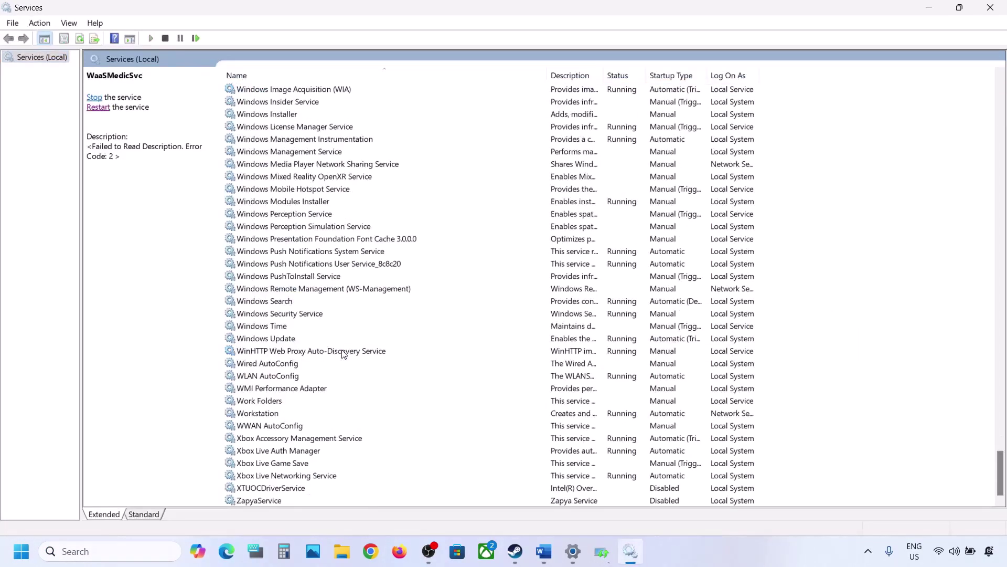
pyautogui.click(276, 340)
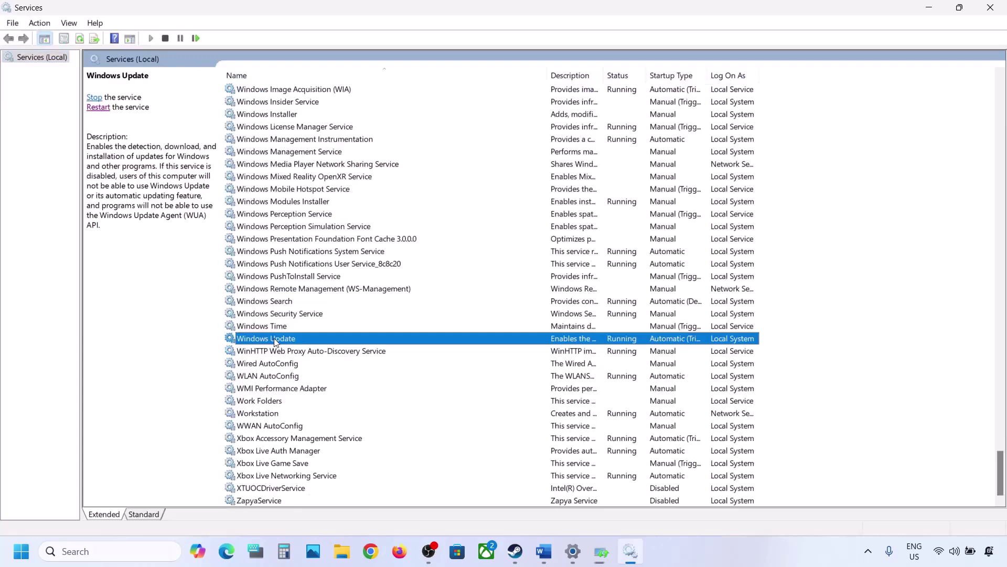
pyautogui.doubleClick(356, 344)
pyautogui.click(474, 259)
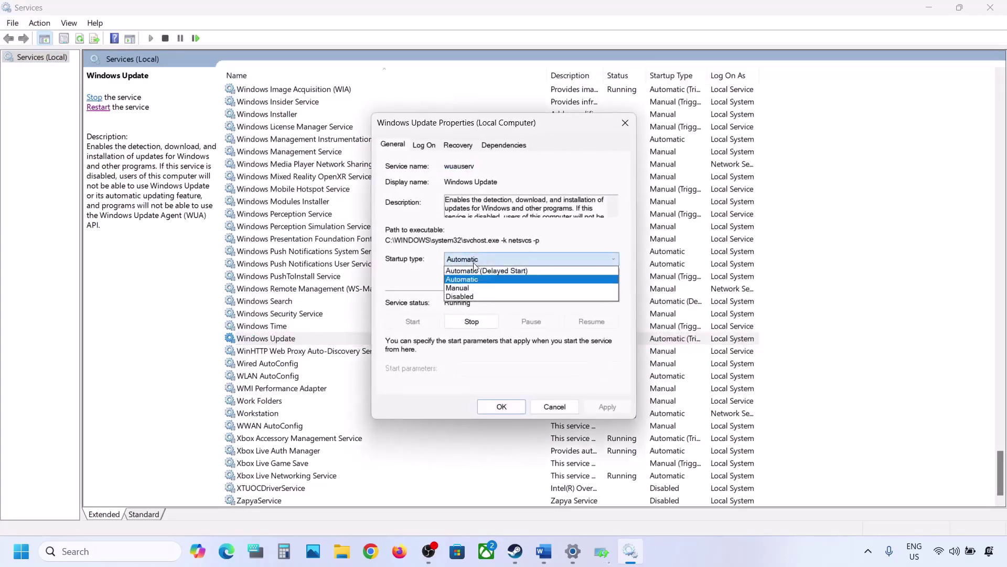
pyautogui.click(474, 279)
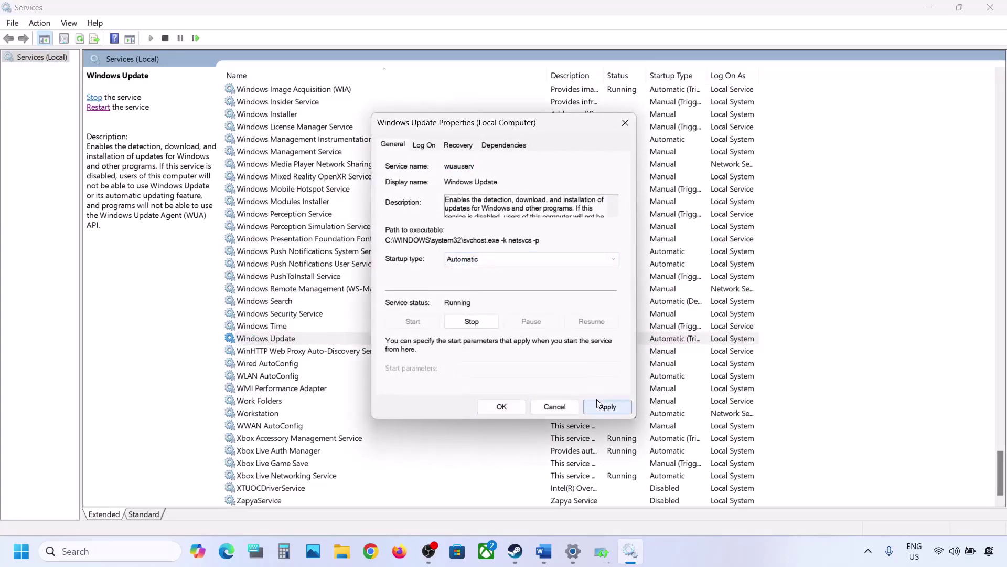
pyautogui.click(601, 405)
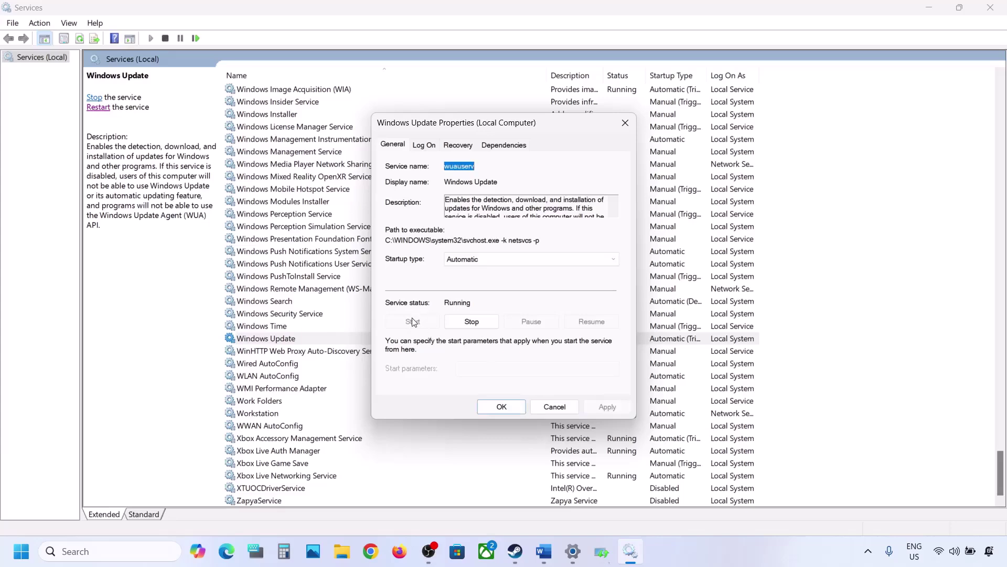
pyautogui.click(501, 407)
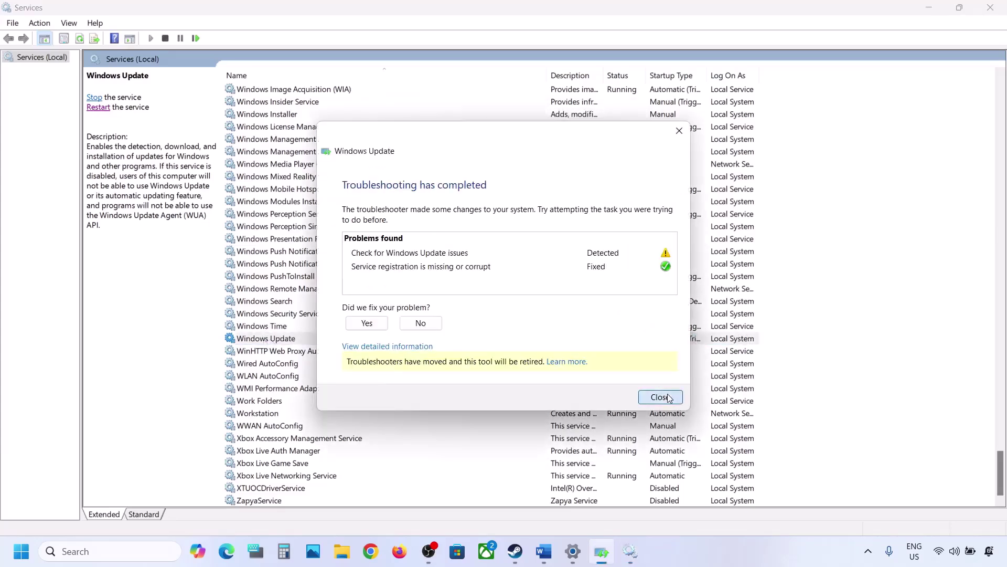
# Dismiss the troubleshooter report and restart the Windows Update service.
pyautogui.click(660, 397)
pyautogui.rightClick(278, 340)
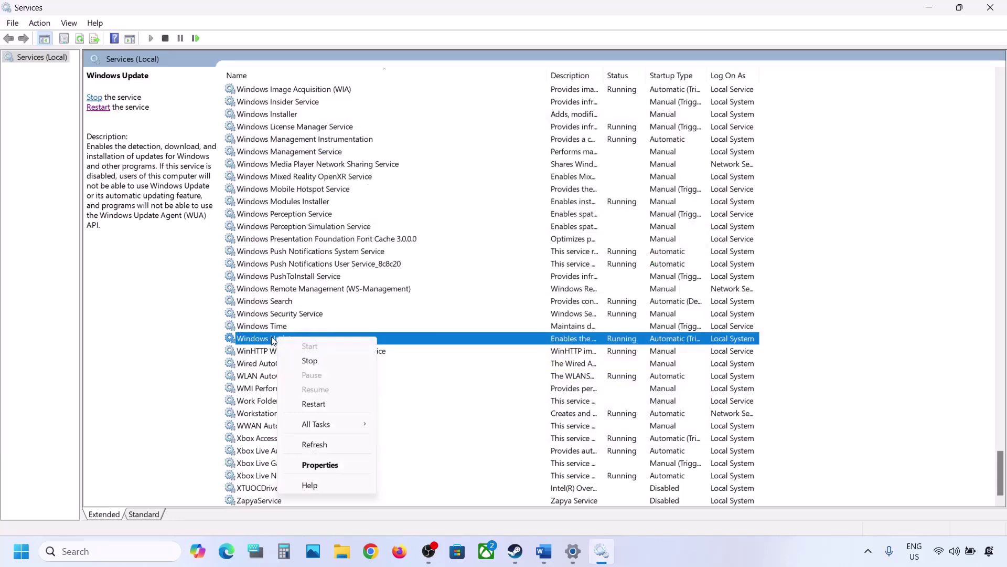
pyautogui.click(323, 404)
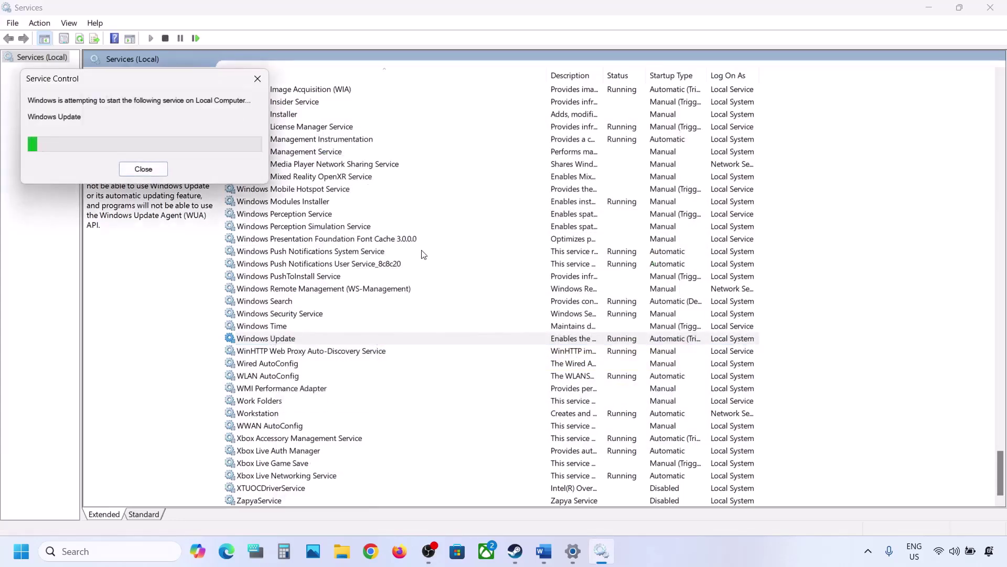
pyautogui.click(316, 280)
# Change BITS from Delayed Start to Automatic startup, then restart the service.
pyautogui.press('b')
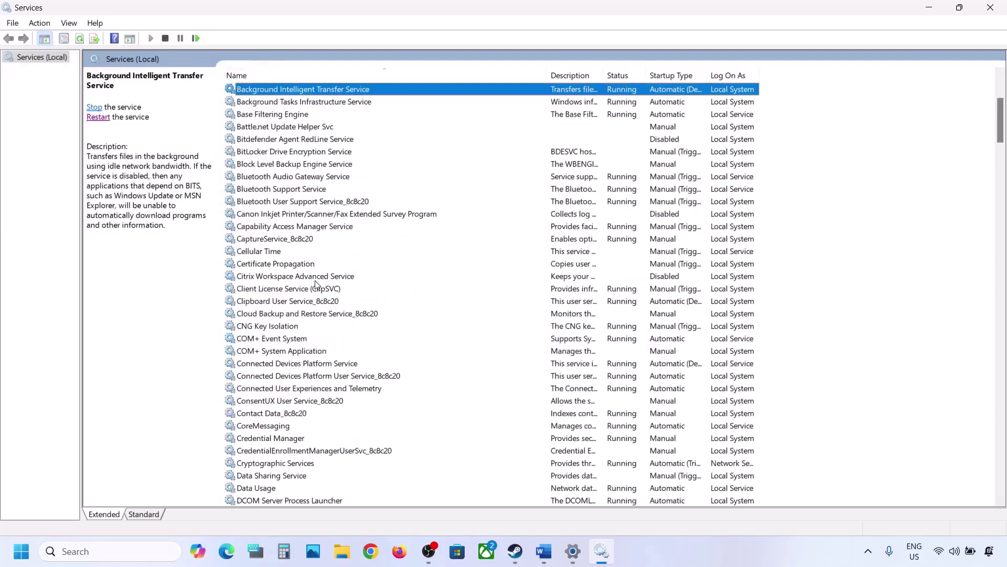
pyautogui.scroll(5, 336, 272)
pyautogui.doubleClick(342, 281)
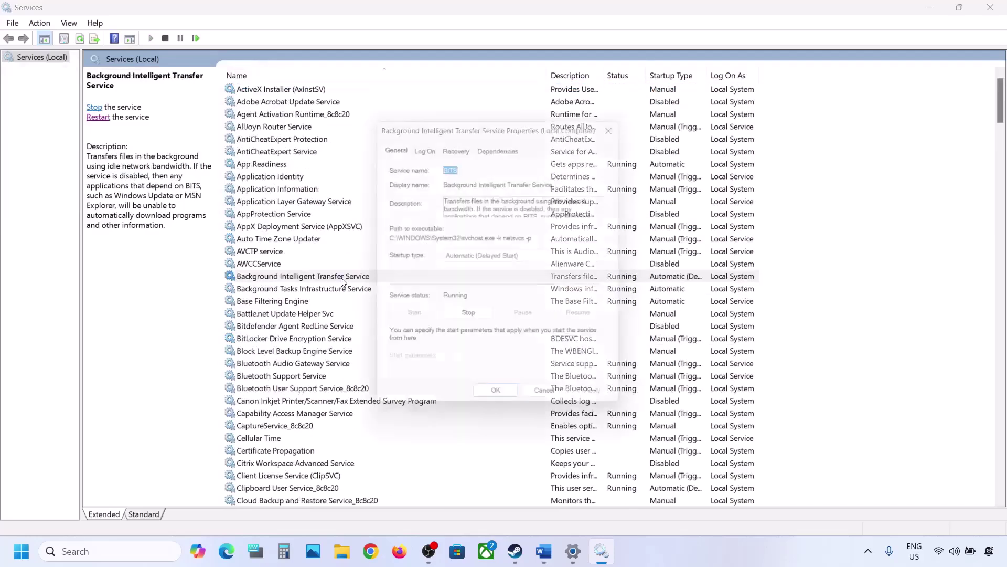
pyautogui.click(493, 260)
pyautogui.click(486, 279)
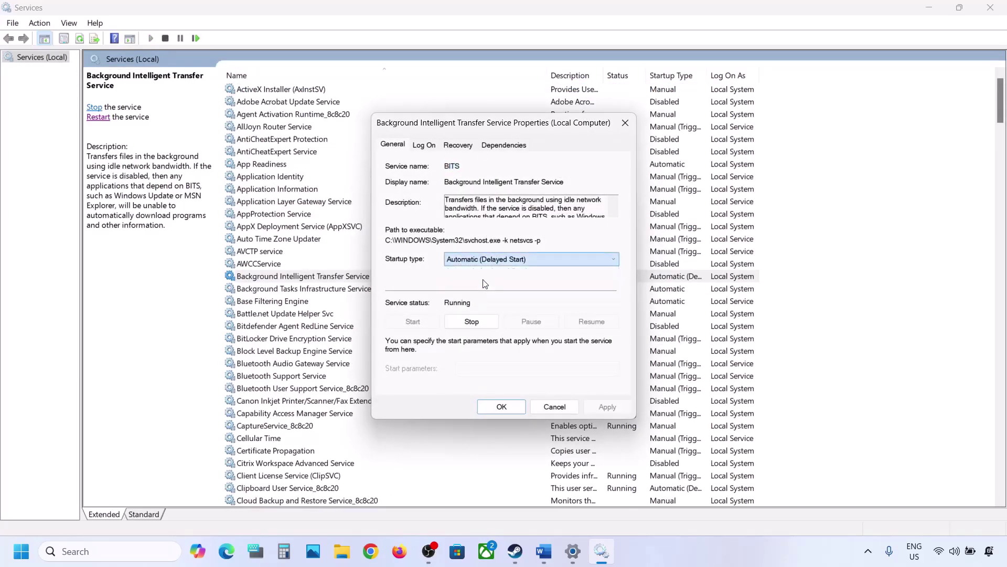
pyautogui.click(596, 408)
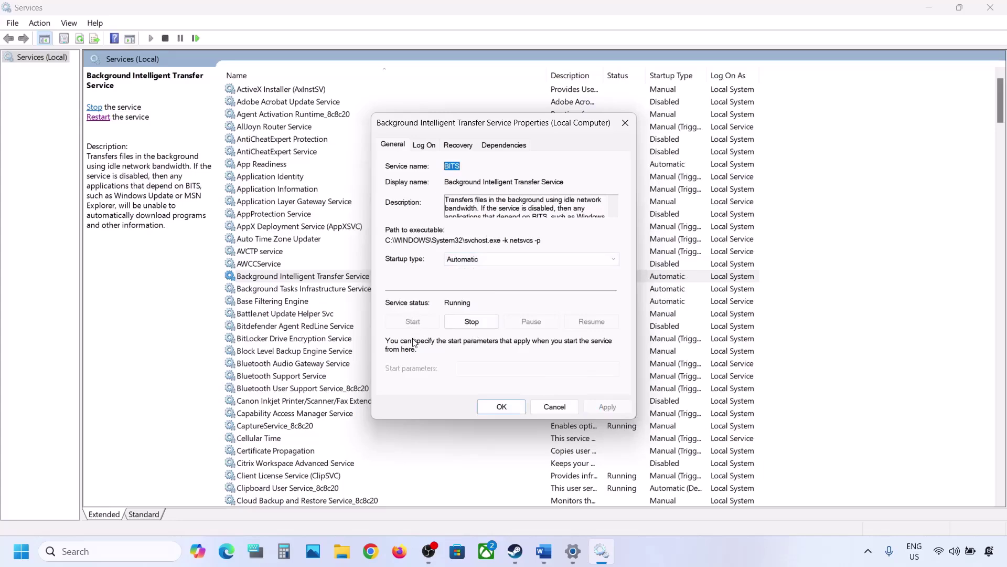
pyautogui.click(493, 409)
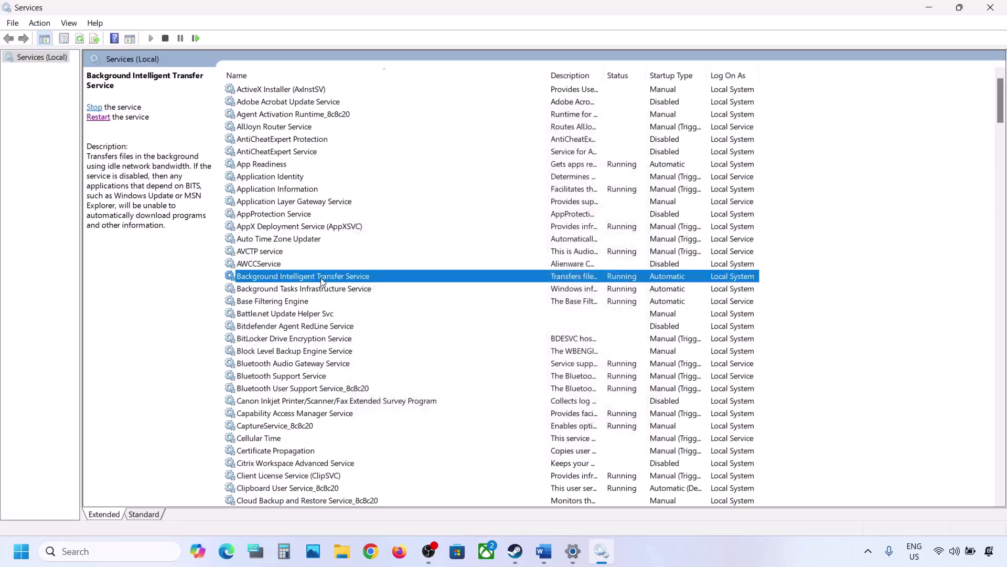
pyautogui.rightClick(322, 280)
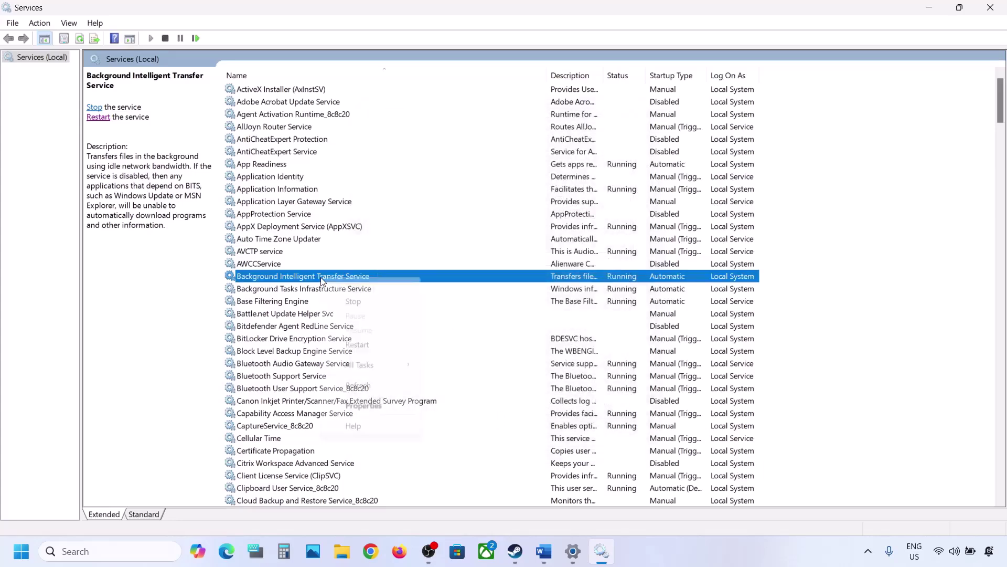
pyautogui.click(357, 344)
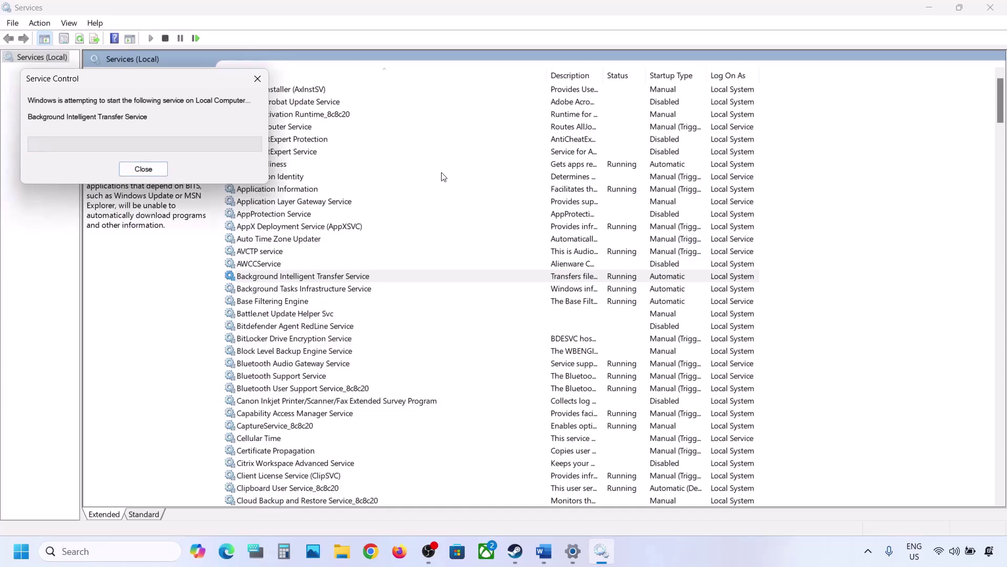
pyautogui.moveTo(545, 554)
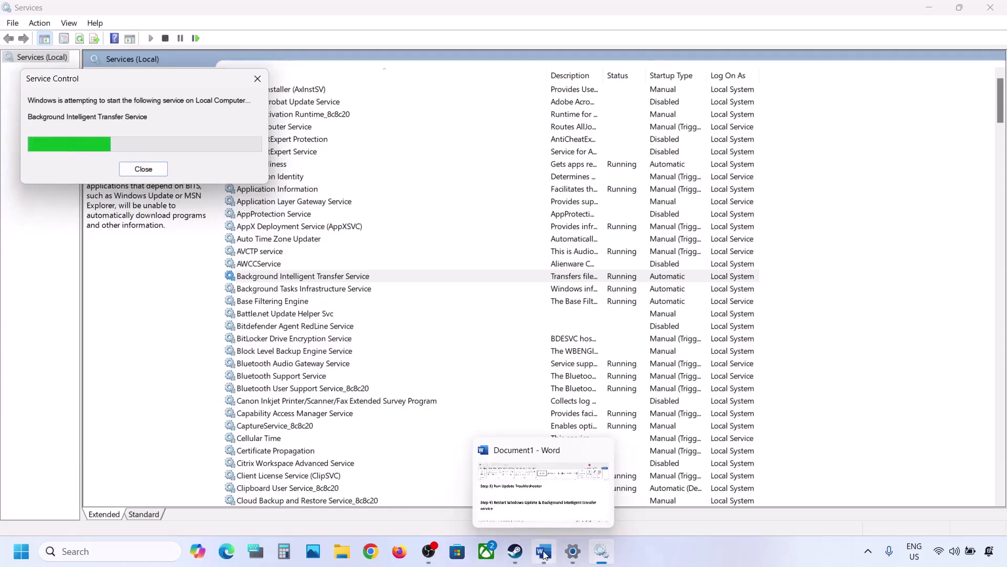
# Copy the Step 5 Windows 11 link from Word and load it in a new Chrome tab.
pyautogui.click(545, 554)
pyautogui.scroll(-3, 387, 409)
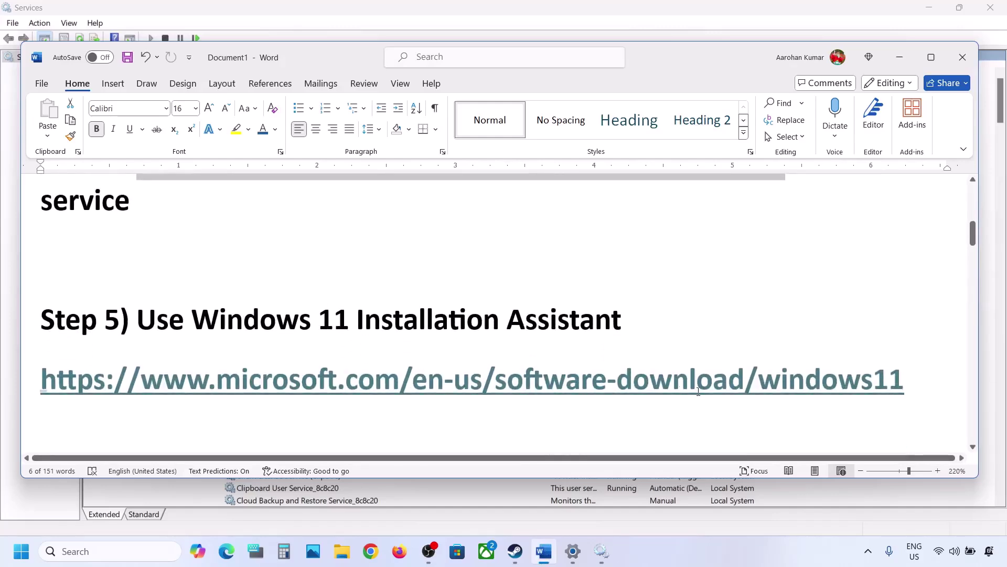
pyautogui.moveTo(922, 386); pyautogui.dragTo(63, 394)
pyautogui.hotkey('ctrl', 'c')
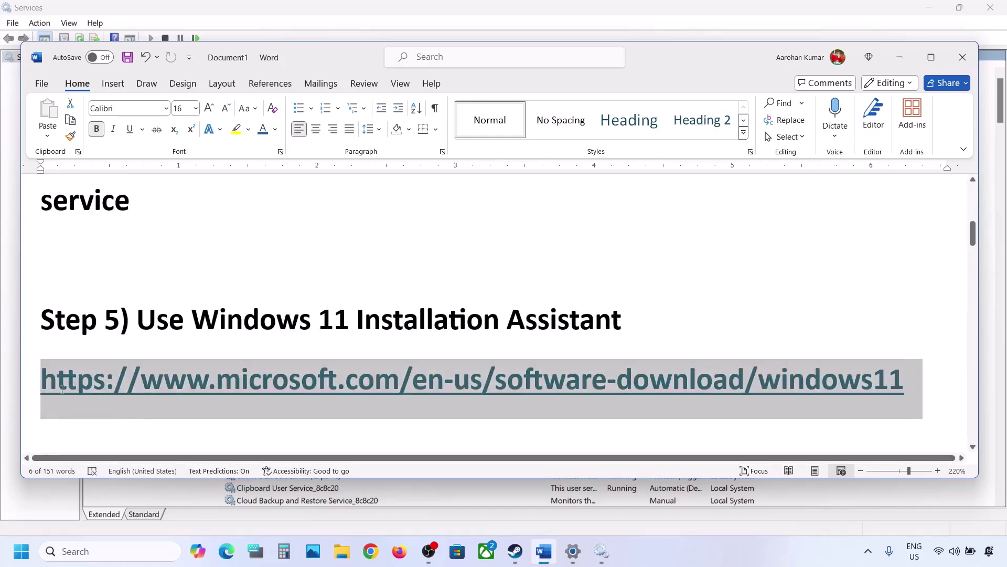
pyautogui.rightClick(207, 370)
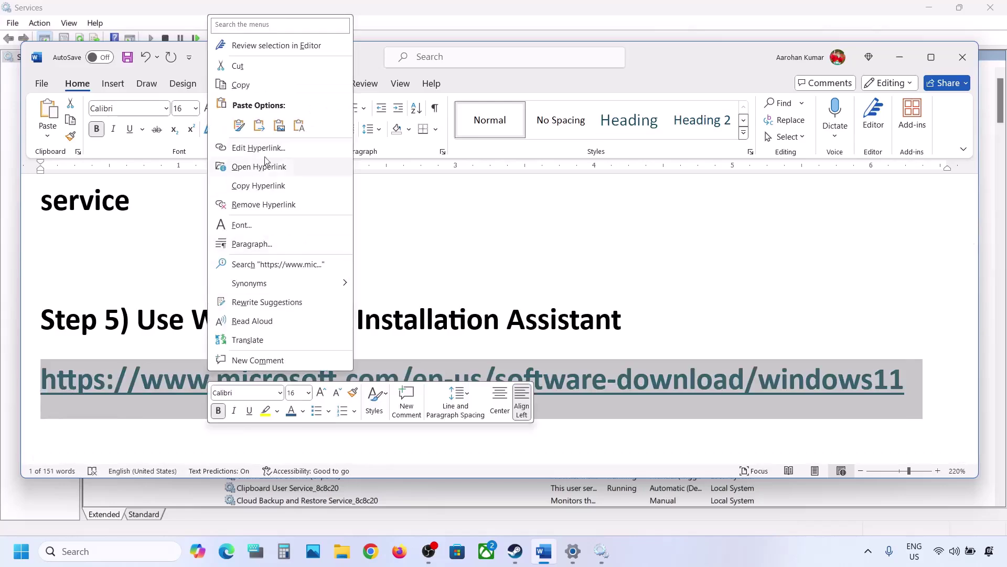
pyautogui.click(244, 92)
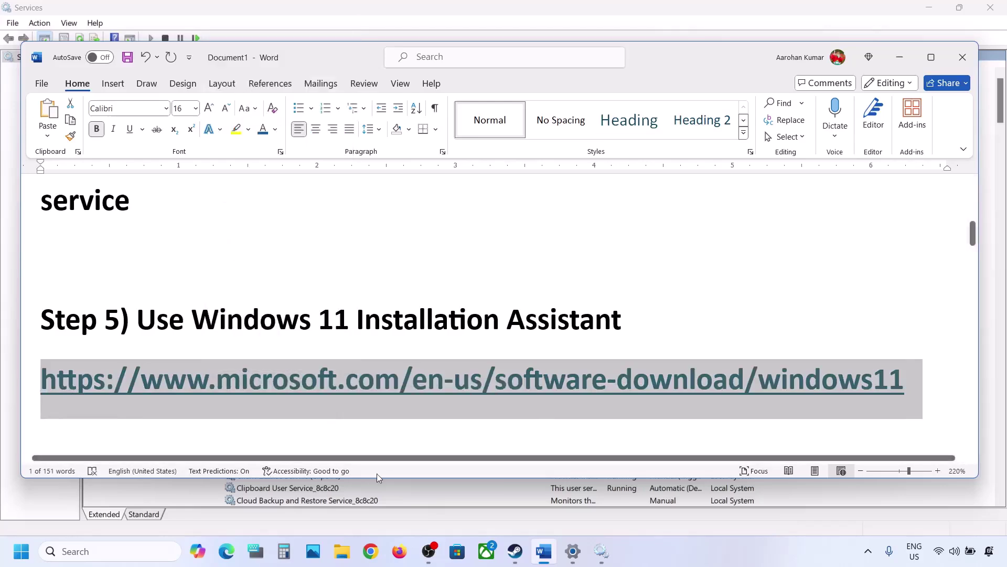
pyautogui.click(370, 540)
pyautogui.hotkey('ctrl', 'v')
pyautogui.press('Return')
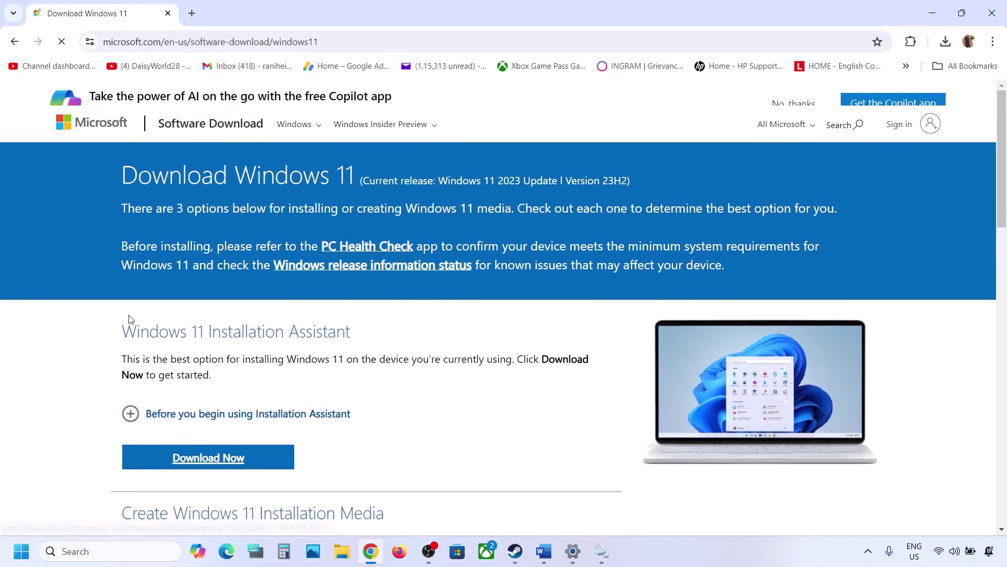
# Click Download Now under the Windows 11 Installation Assistant heading.
pyautogui.moveTo(123, 360); pyautogui.dragTo(388, 358)
pyautogui.scroll(-3, 388, 359)
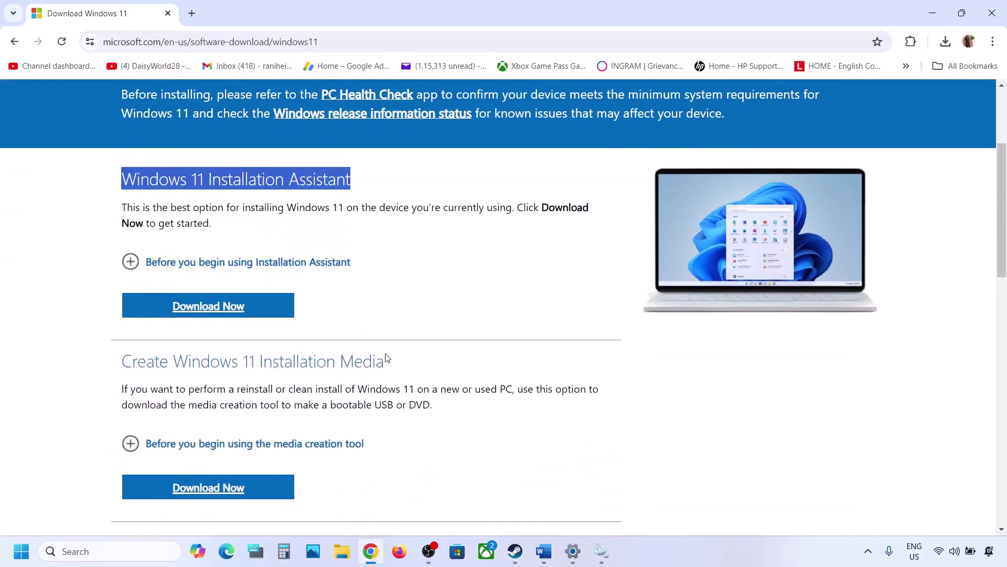
pyautogui.click(226, 311)
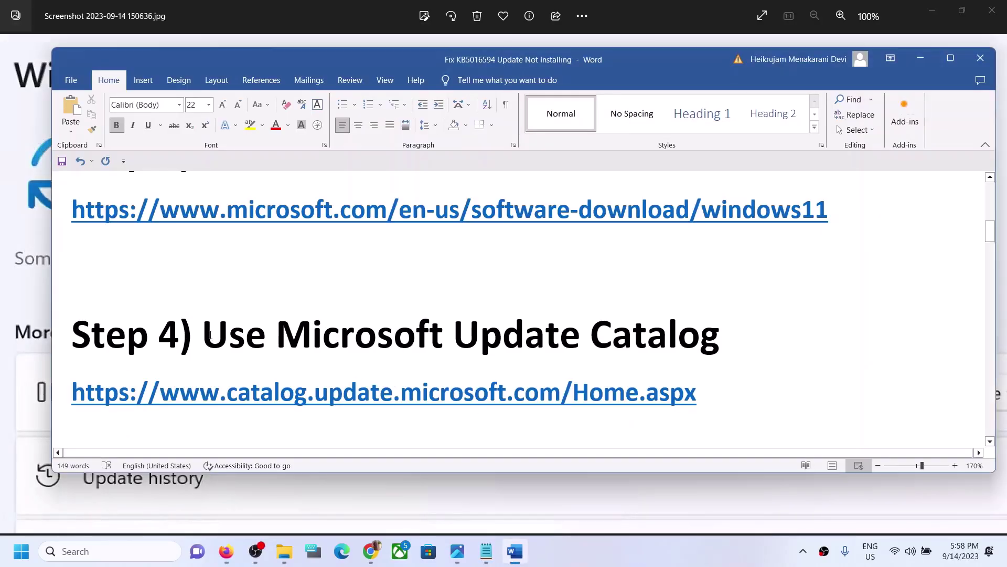
# Copy the Step 4 Microsoft Update Catalog link from the Word notes.
pyautogui.moveTo(203, 331); pyautogui.dragTo(719, 336)
pyautogui.moveTo(731, 387); pyautogui.dragTo(71, 394)
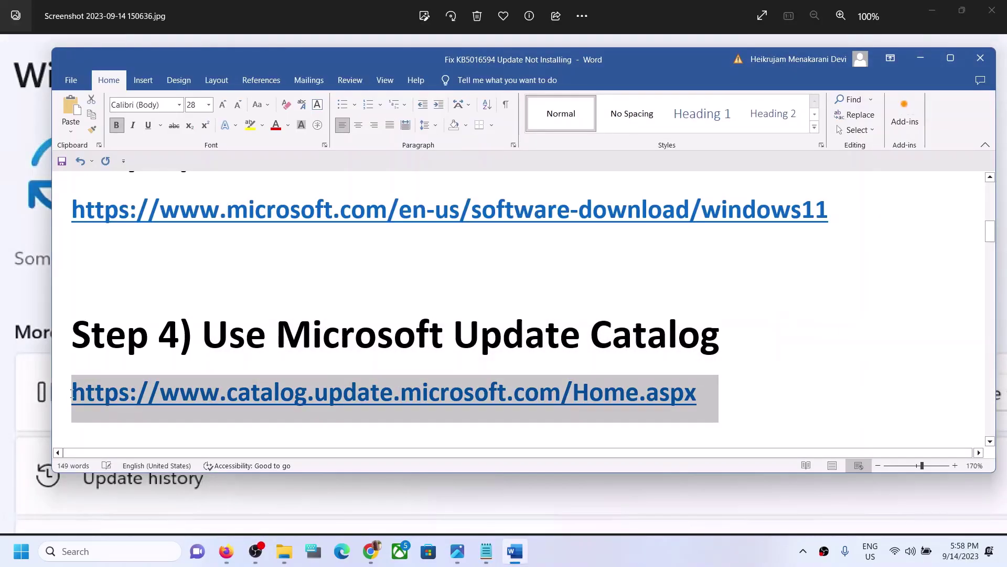
pyautogui.rightClick(175, 394)
pyautogui.click(211, 181)
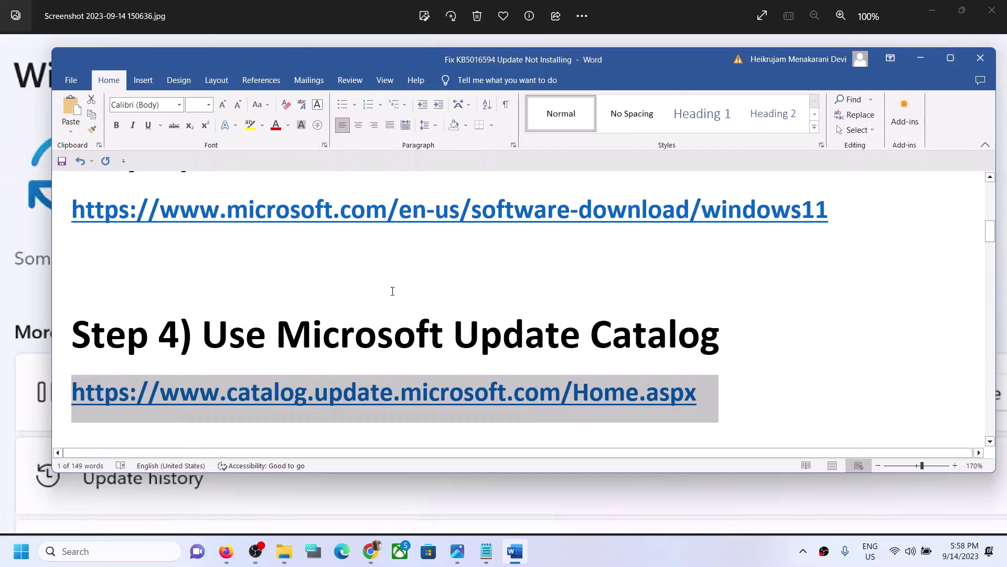
# Load the Update Catalog link in a new Chrome window and maximize it.
pyautogui.moveTo(370, 551)
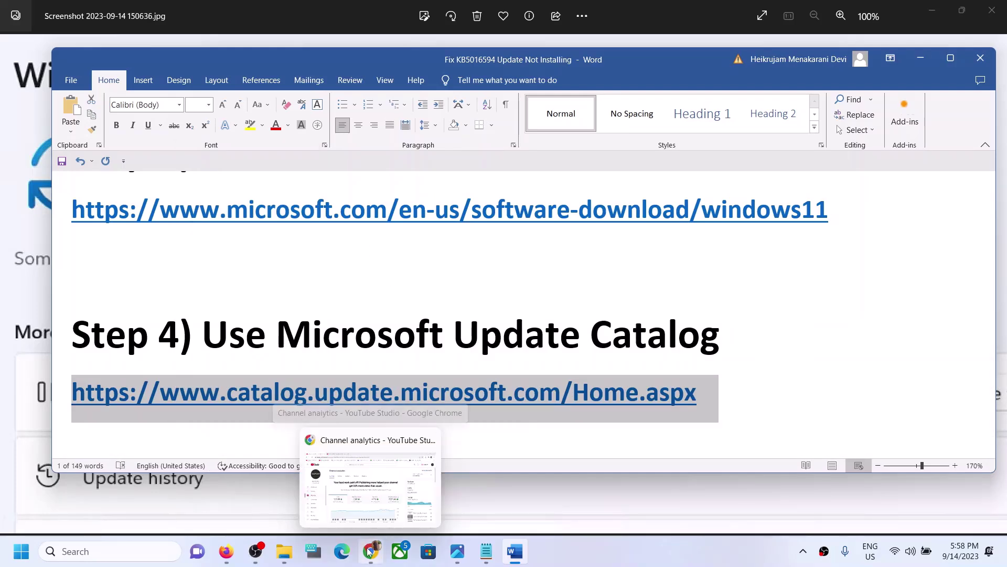
pyautogui.rightClick(370, 551)
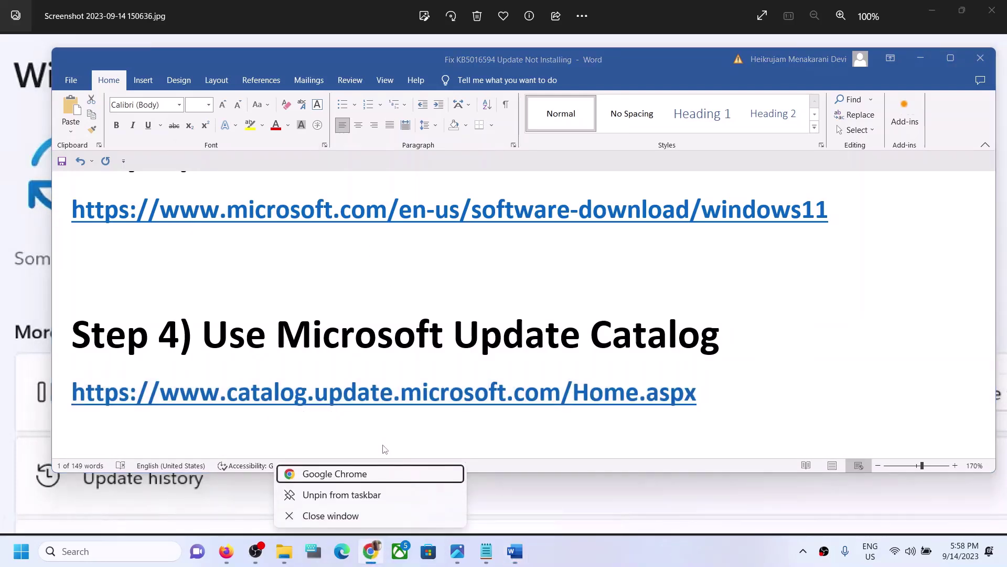
pyautogui.click(357, 475)
pyautogui.hotkey('ctrl', 'v')
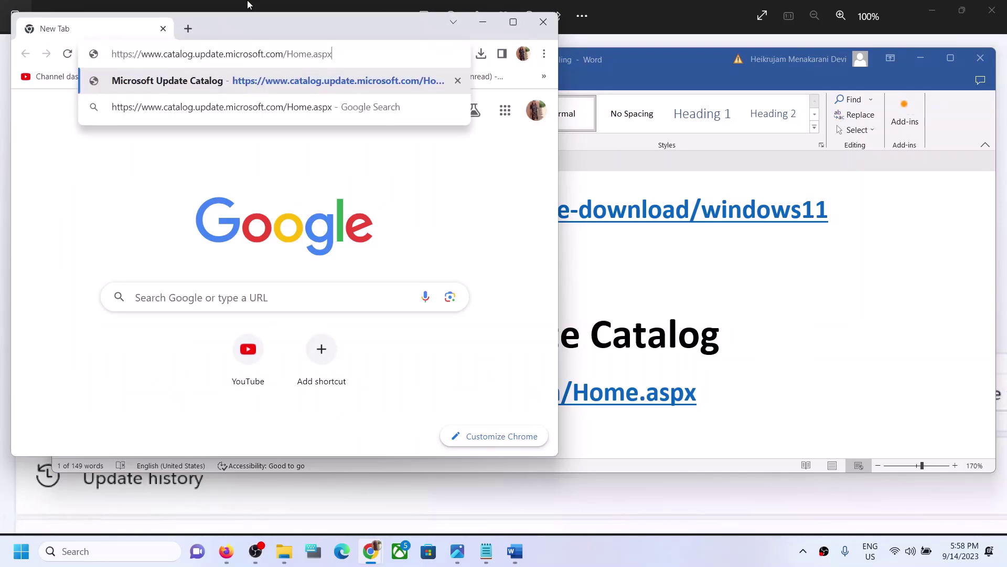
pyautogui.press('Return')
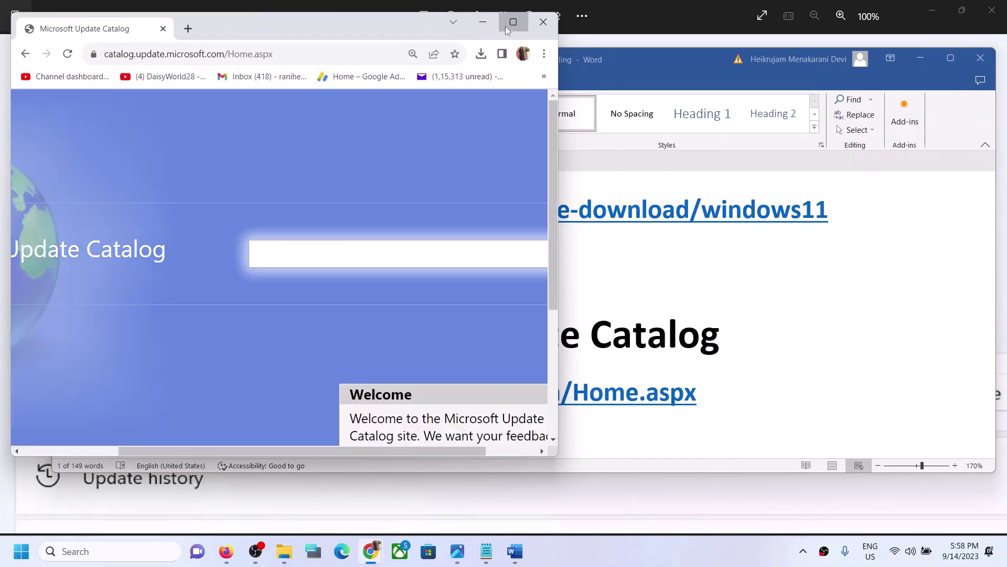
pyautogui.click(513, 21)
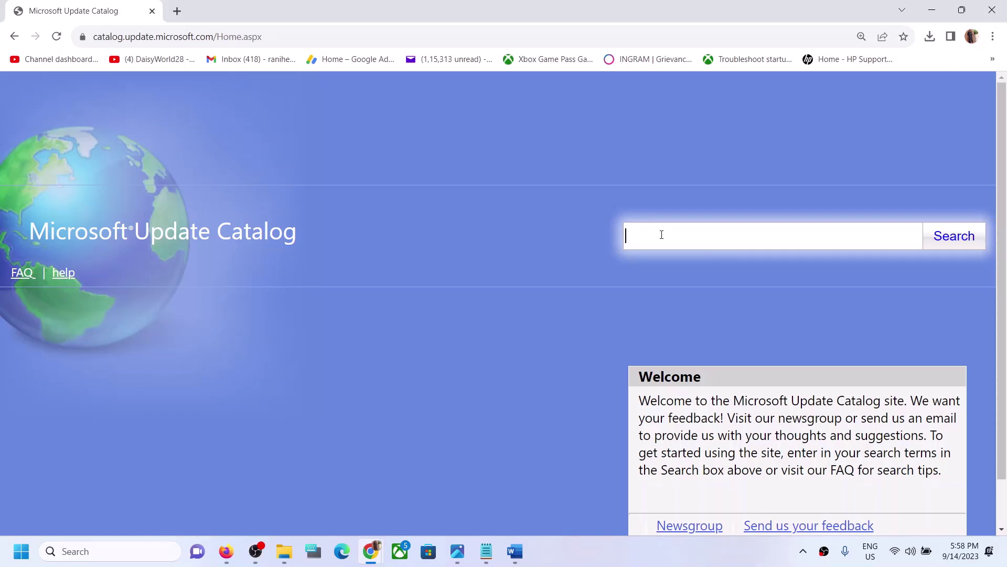
# Select the latest cumulative update number KB5030219 in Windows Update history, then minimize Settings.
pyautogui.press('super+i')
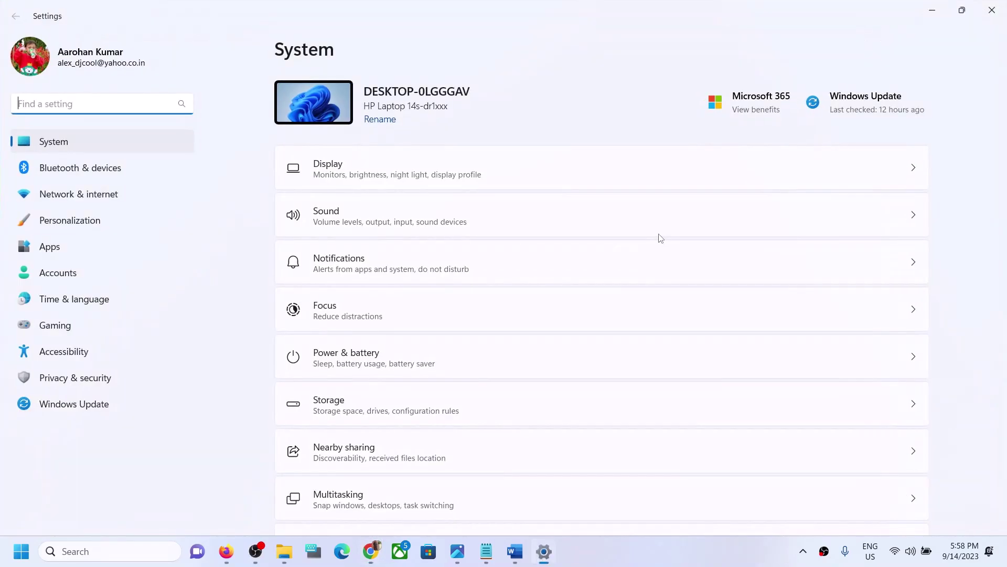
pyautogui.click(82, 406)
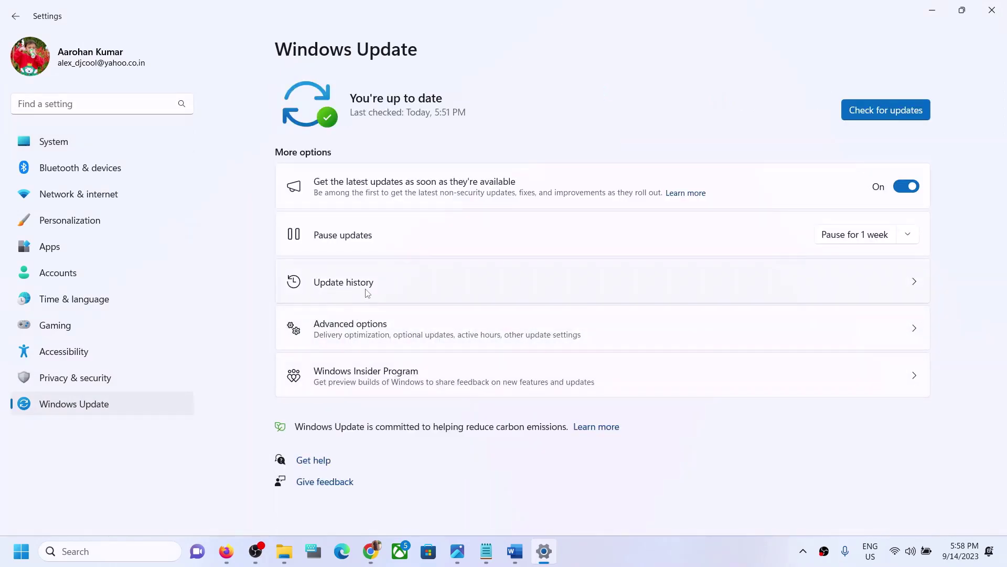
pyautogui.click(368, 294)
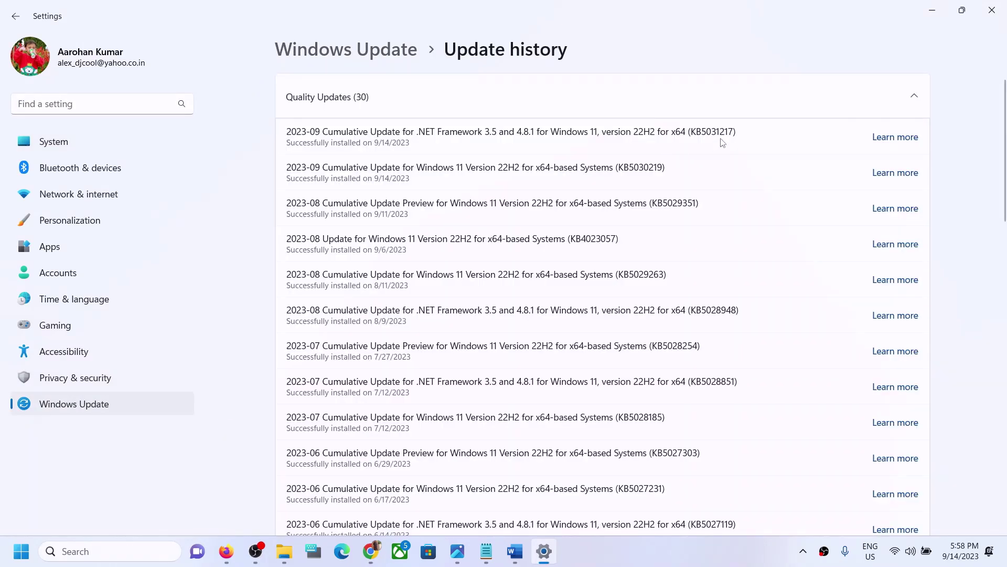
pyautogui.doubleClick(646, 168)
pyautogui.doubleClick(646, 167)
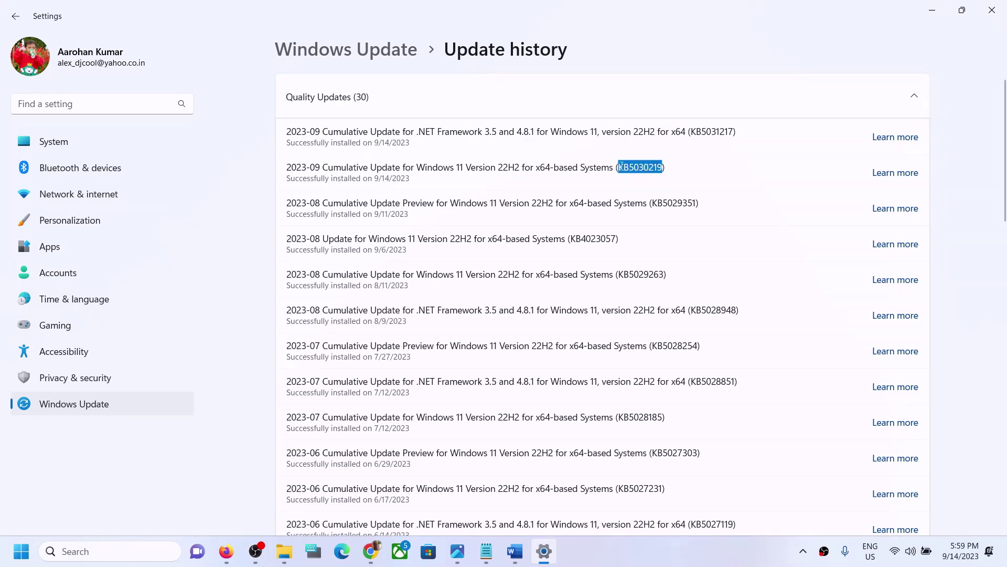
pyautogui.click(931, 10)
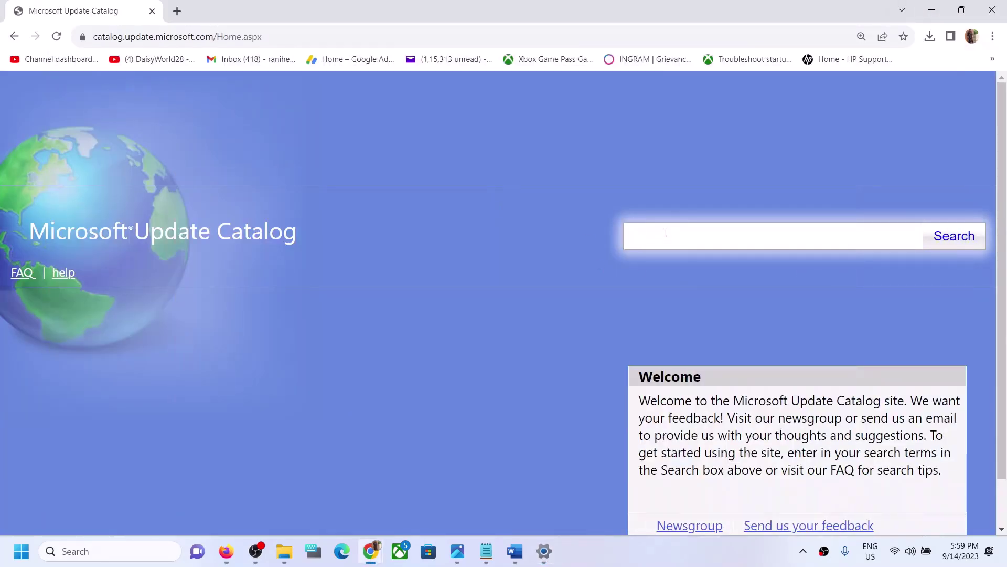
# Search the Update Catalog for KB5030219, listing its arm64 and x64 packages, then return to Settings.
pyautogui.hotkey('ctrl', 'v')
pyautogui.doubleClick(702, 234)
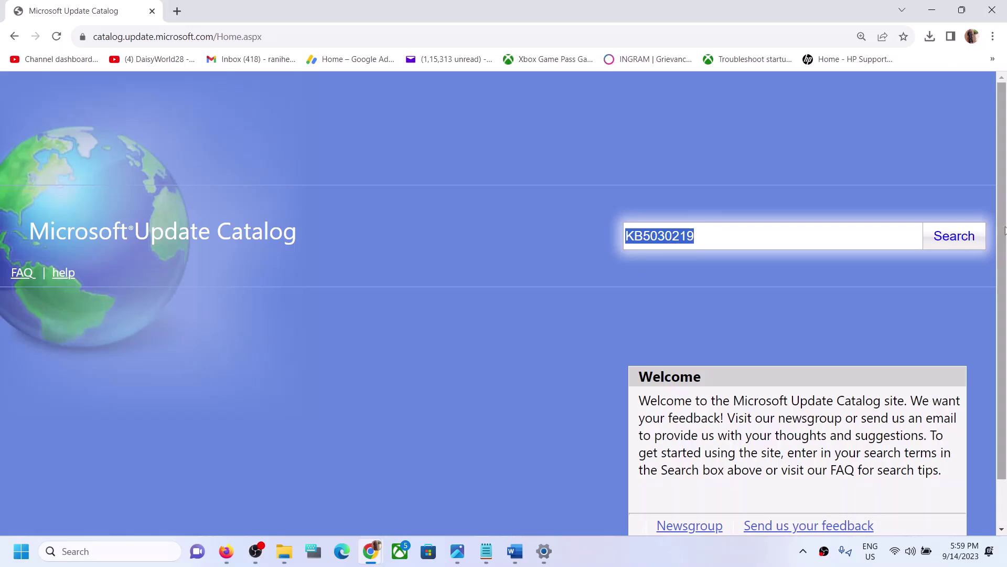
pyautogui.click(943, 243)
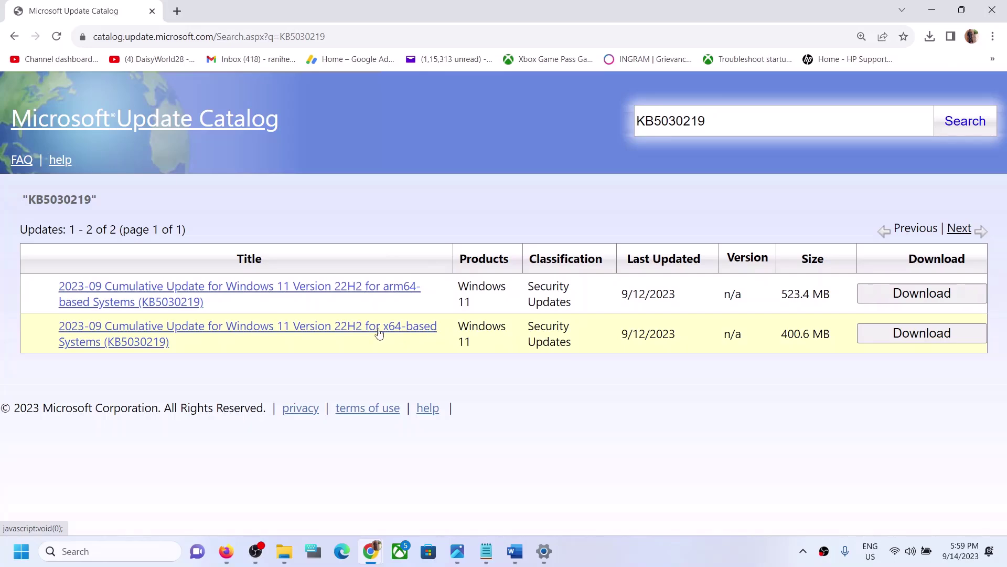
pyautogui.hotkey('alt', 'Tab')
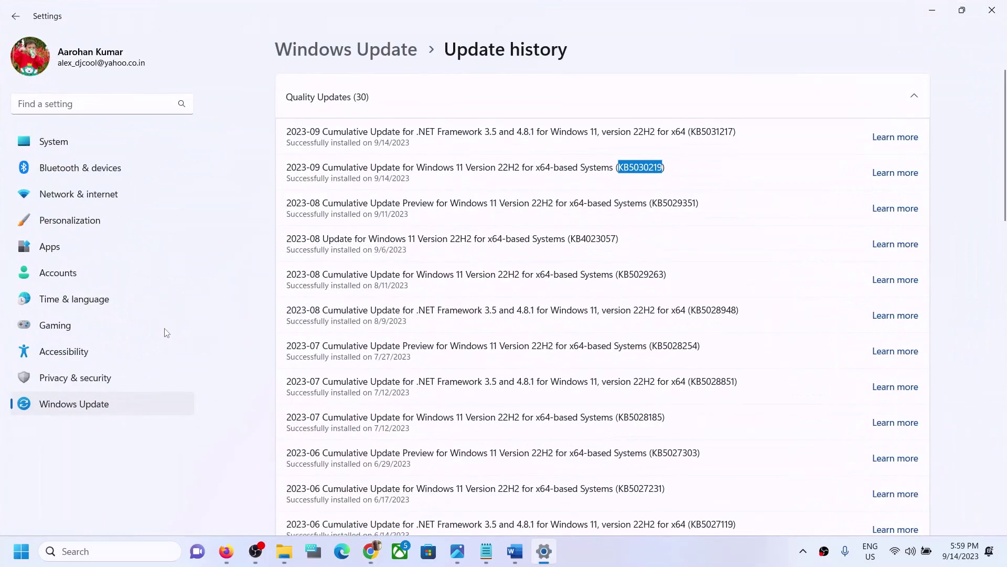
# Check System > About shows a 64-bit, x64-based processor, then minimize Settings.
pyautogui.click(78, 167)
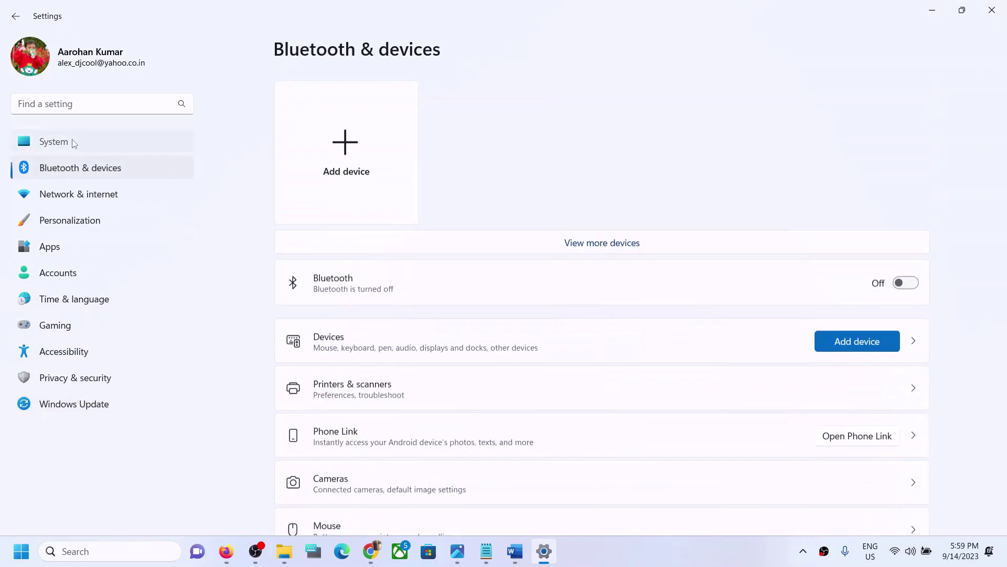
pyautogui.click(72, 140)
pyautogui.scroll(-3, 474, 366)
pyautogui.scroll(-3, 474, 366)
pyautogui.click(475, 481)
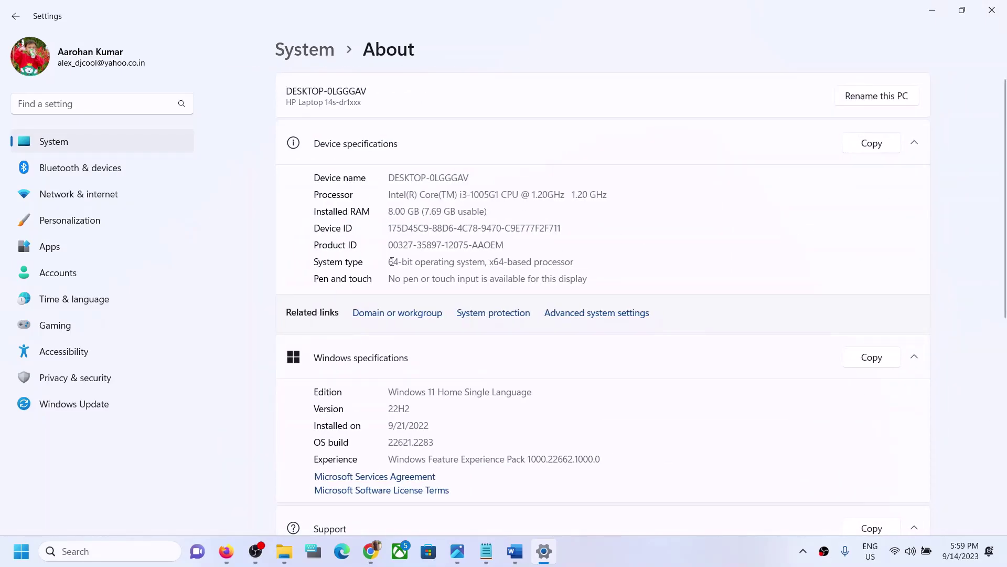
pyautogui.moveTo(391, 261); pyautogui.dragTo(544, 261)
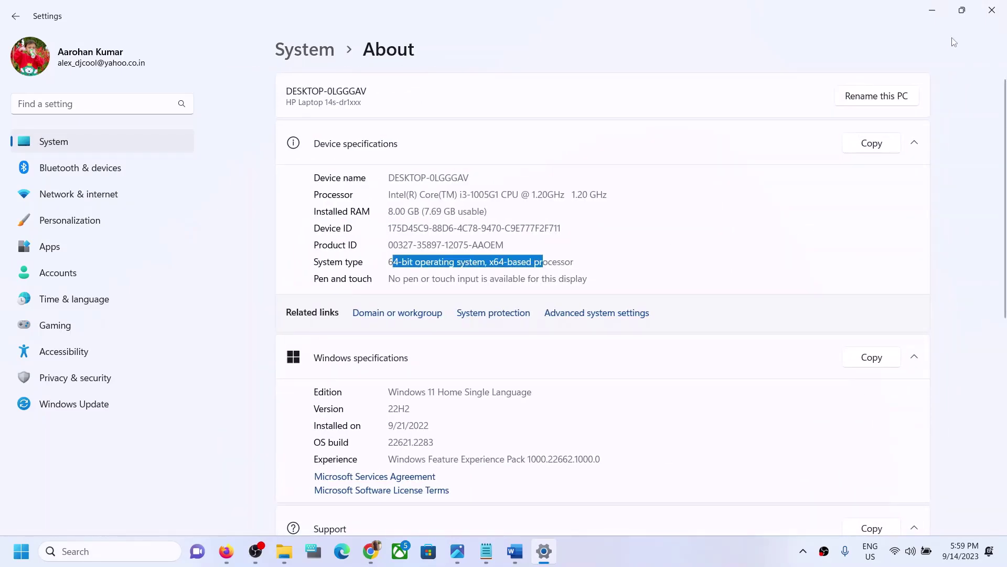
pyautogui.click(932, 10)
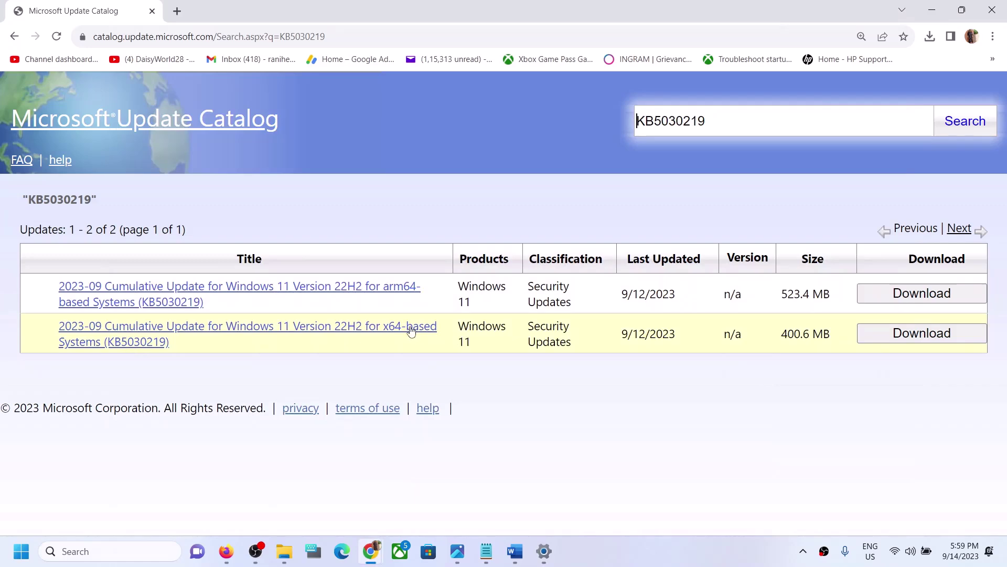
# Download the x64 KB5030219 .msu package and check its progress in the downloads list.
pyautogui.click(951, 340)
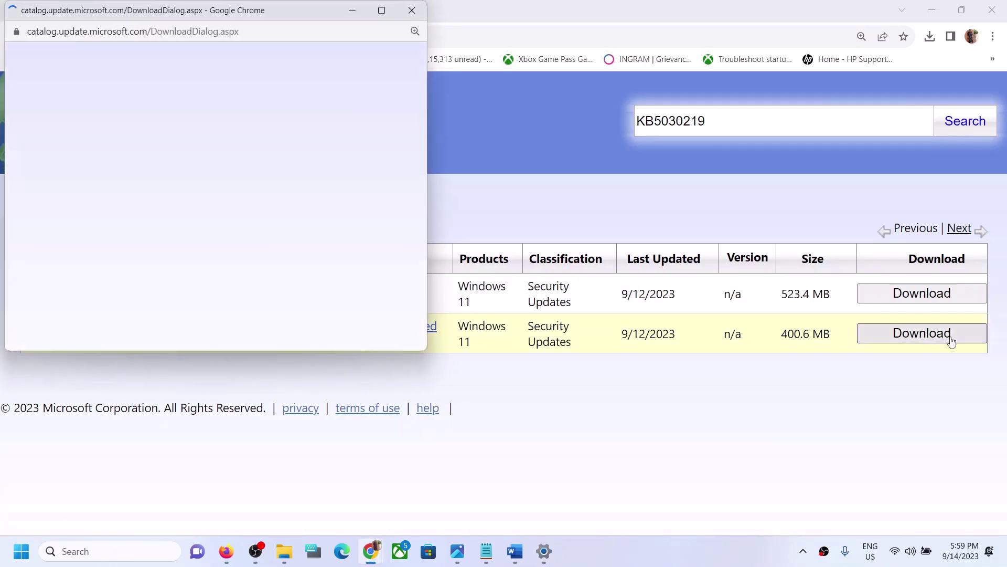
pyautogui.moveTo(278, 16); pyautogui.dragTo(721, 85)
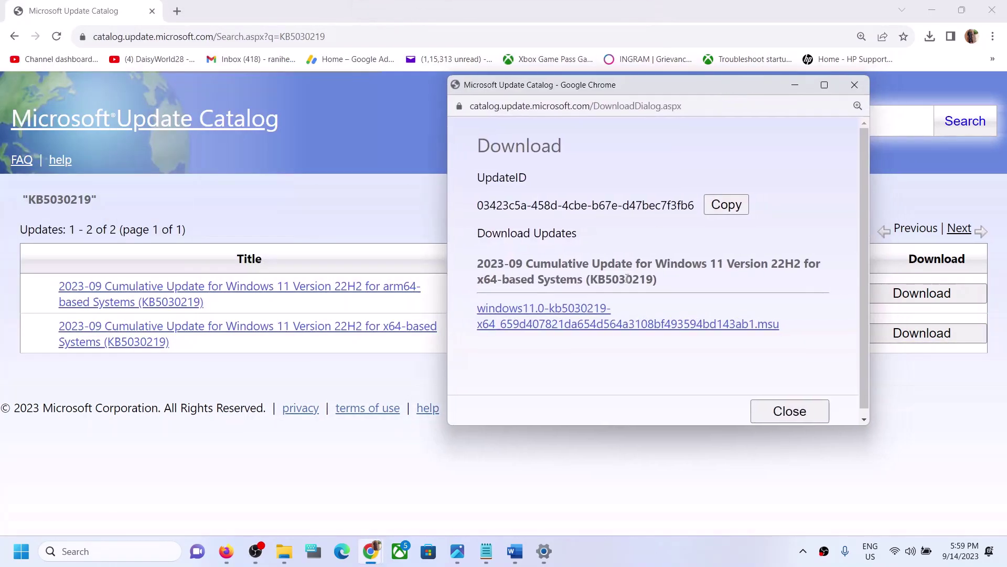
pyautogui.click(586, 311)
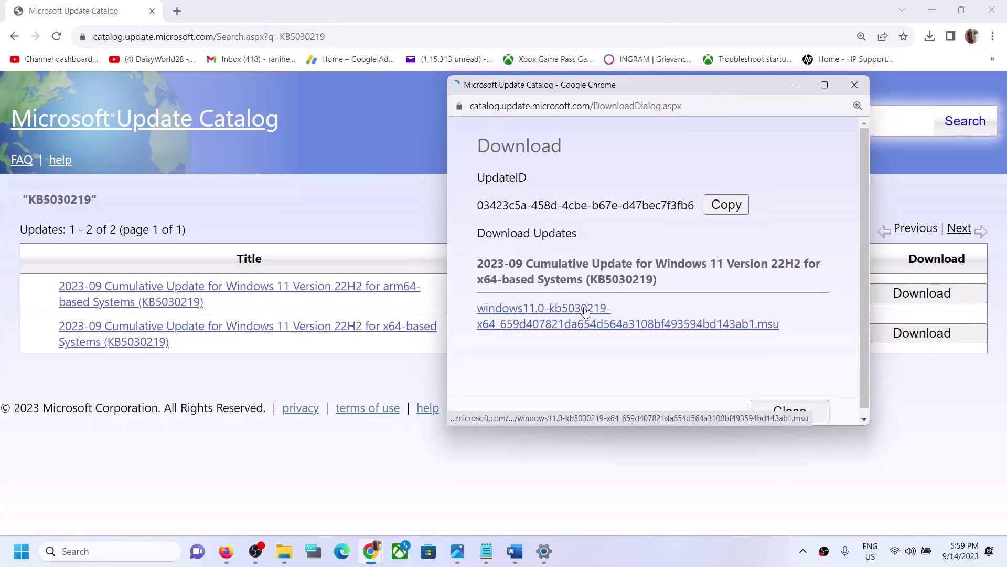
pyautogui.click(859, 105)
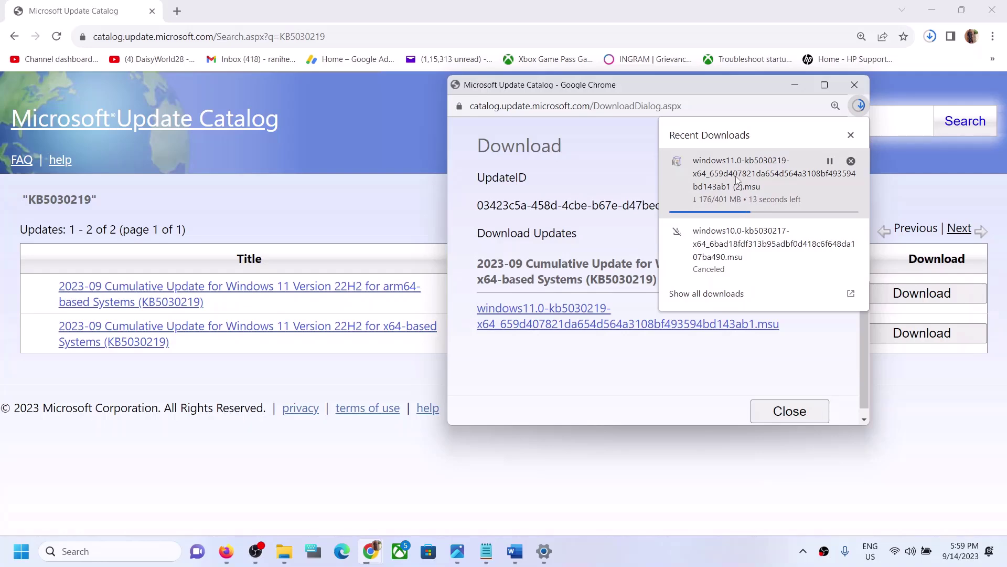
pyautogui.click(759, 343)
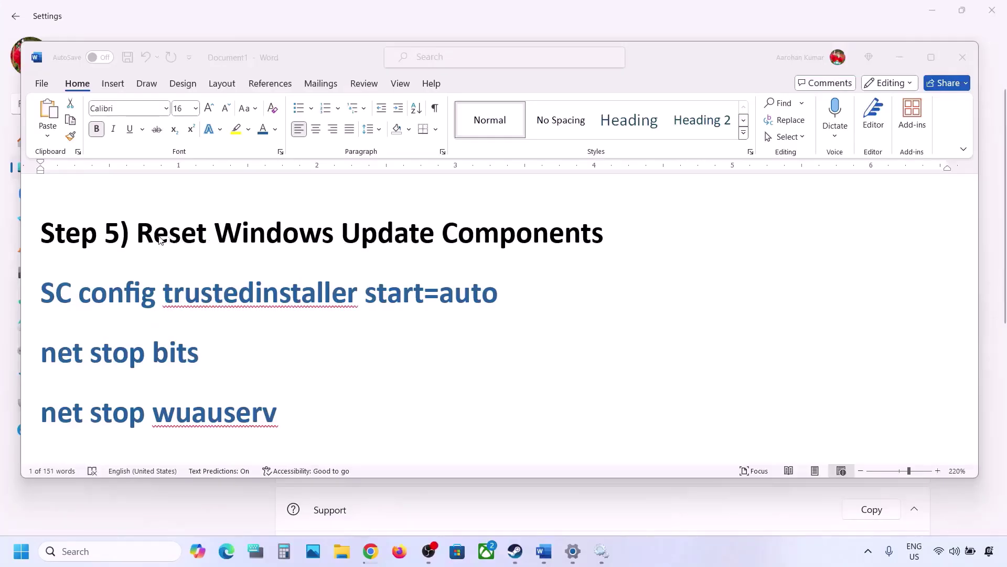
# Copy the Step 5 commands from 'SC config trustedinstaller start=auto' through 'net start appidsvc'.
pyautogui.click(138, 231)
pyautogui.moveTo(138, 231); pyautogui.dragTo(603, 233)
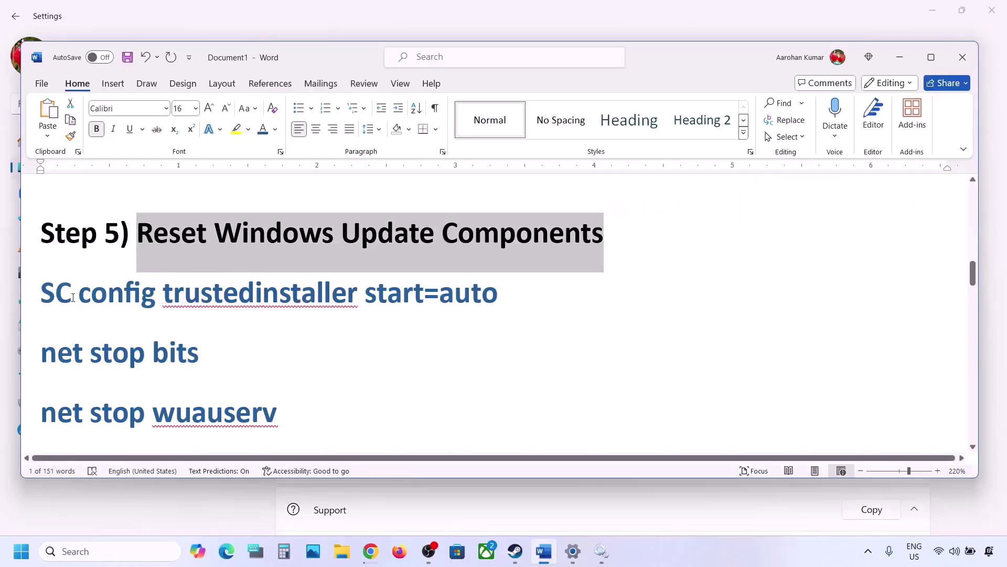
pyautogui.click(43, 288)
pyautogui.hotkey('shift', 'Down')
pyautogui.hotkey('shift', 'Down')
pyautogui.hotkey('shift', 'Down')
pyautogui.hotkey('shift', 'Down')
pyautogui.hotkey('shift', 'Down')
pyautogui.hotkey('shift', 'Down')
pyautogui.hotkey('shift', 'Down')
pyautogui.hotkey('shift', 'Down')
pyautogui.hotkey('shift', 'Down')
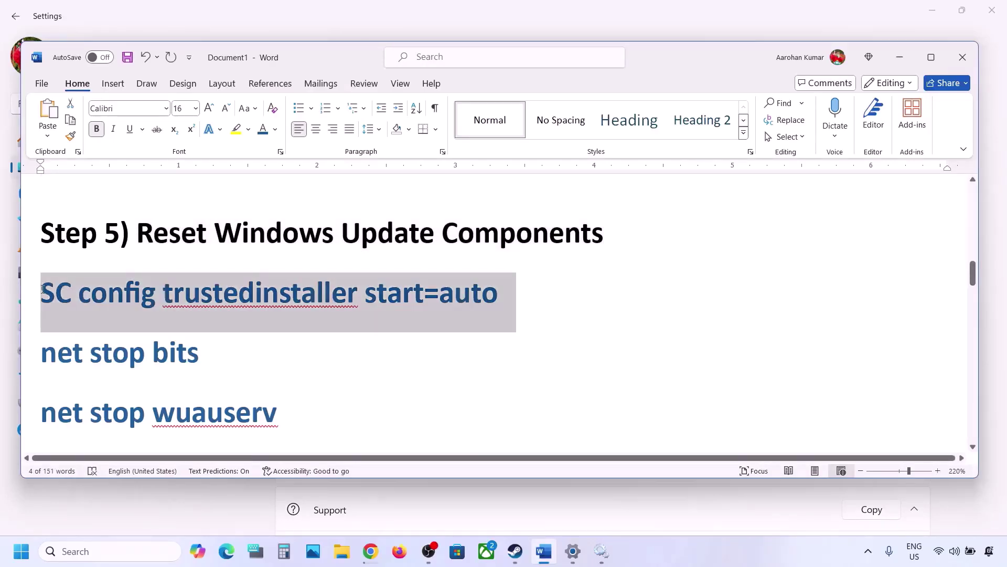
pyautogui.hotkey('shift', 'Down')
pyautogui.hotkey('shift', 'Down')
pyautogui.hotkey('shift', 'Down')
pyautogui.hotkey('shift', 'Down')
pyautogui.hotkey('shift', 'Down')
pyautogui.hotkey('shift', 'Down')
pyautogui.hotkey('shift', 'Down')
pyautogui.hotkey('shift', 'Down')
pyautogui.hotkey('shift', 'Down')
pyautogui.hotkey('shift', 'Down')
pyautogui.hotkey('shift', 'Down')
pyautogui.hotkey('shift', 'Down')
pyautogui.hotkey('shift', 'Down')
pyautogui.hotkey('shift', 'Down')
pyautogui.hotkey('shift', 'Down')
pyautogui.hotkey('shift', 'Down')
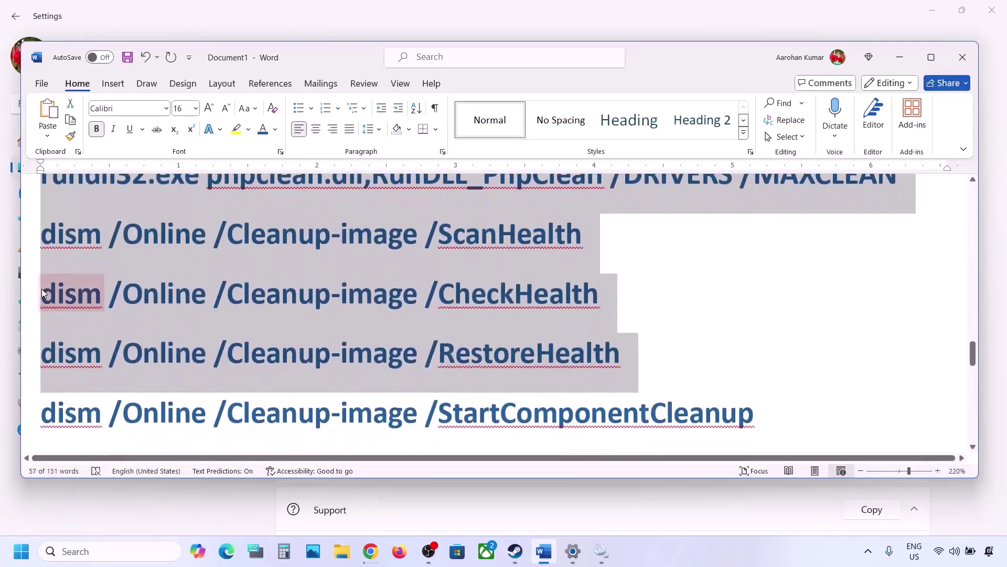
pyautogui.hotkey('shift', 'Up')
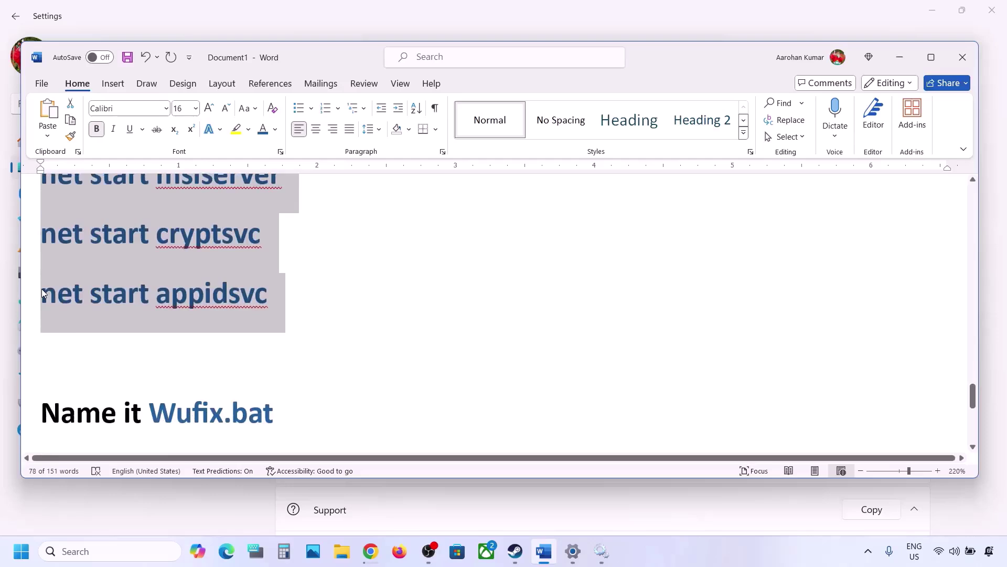
pyautogui.rightClick(143, 270)
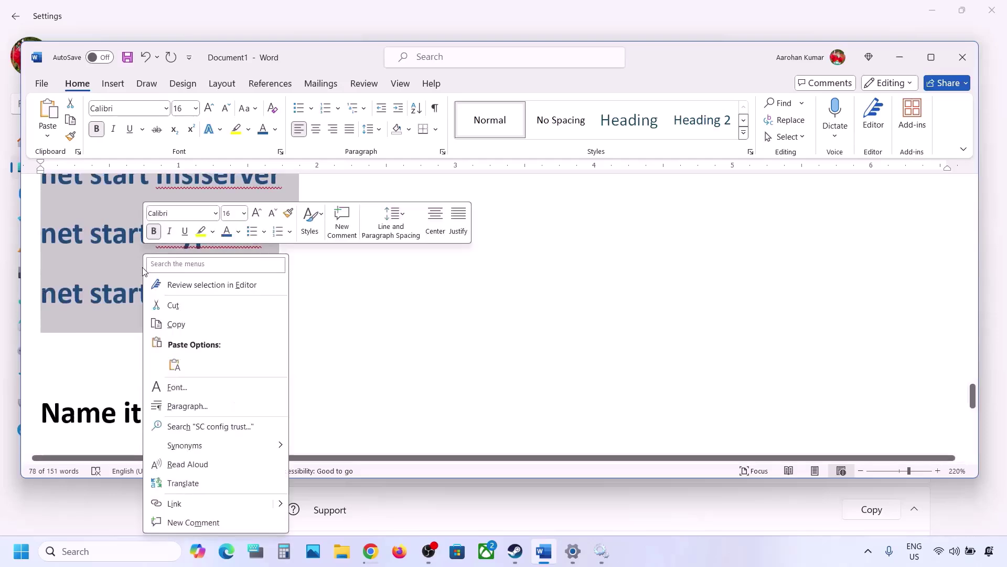
pyautogui.click(176, 324)
pyautogui.click(90, 548)
# Launch Notepad via a 'note' search and paste the reset commands.
pyautogui.write('note')
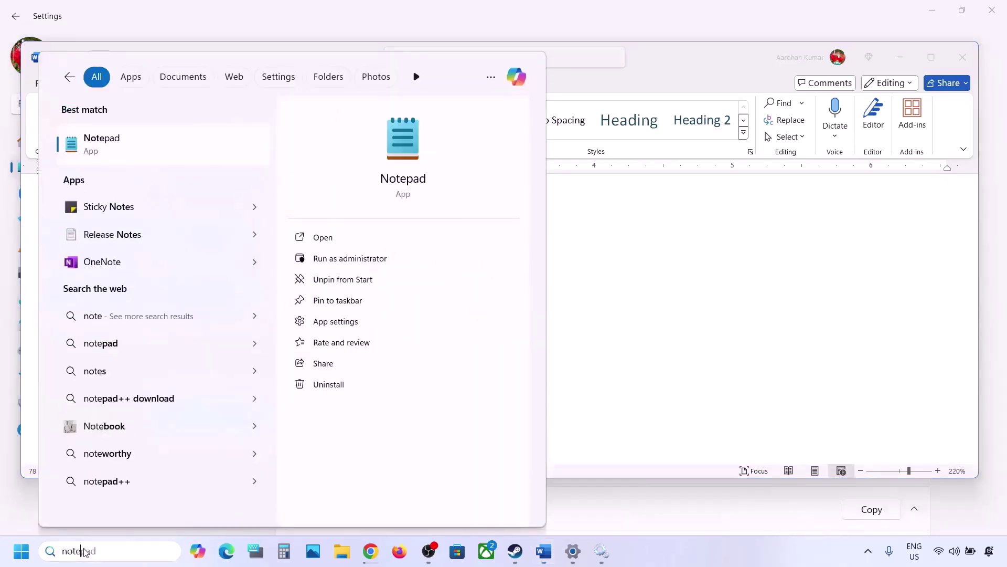
pyautogui.press('Return')
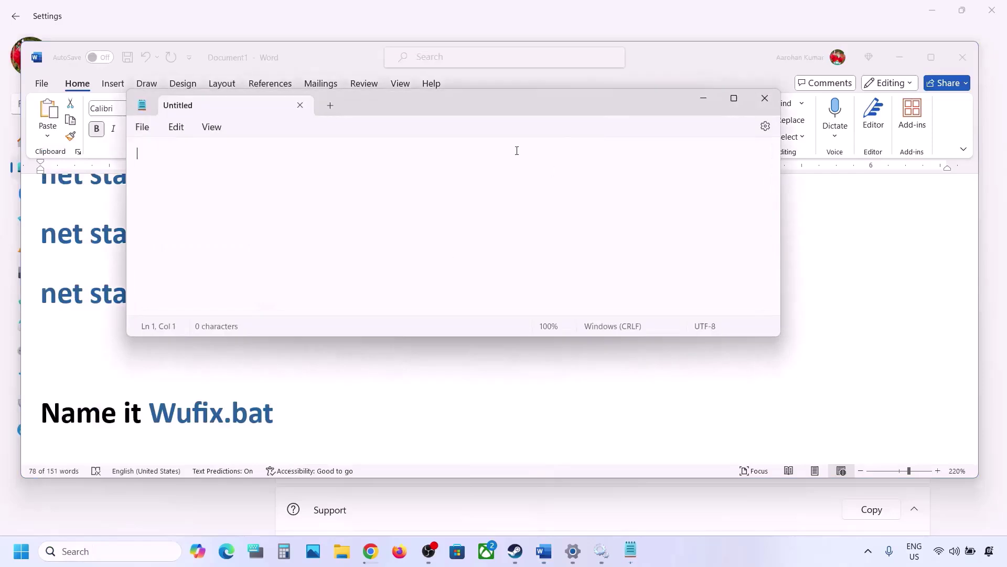
pyautogui.hotkey('ctrl', 'v')
pyautogui.scroll(4, 285, 246)
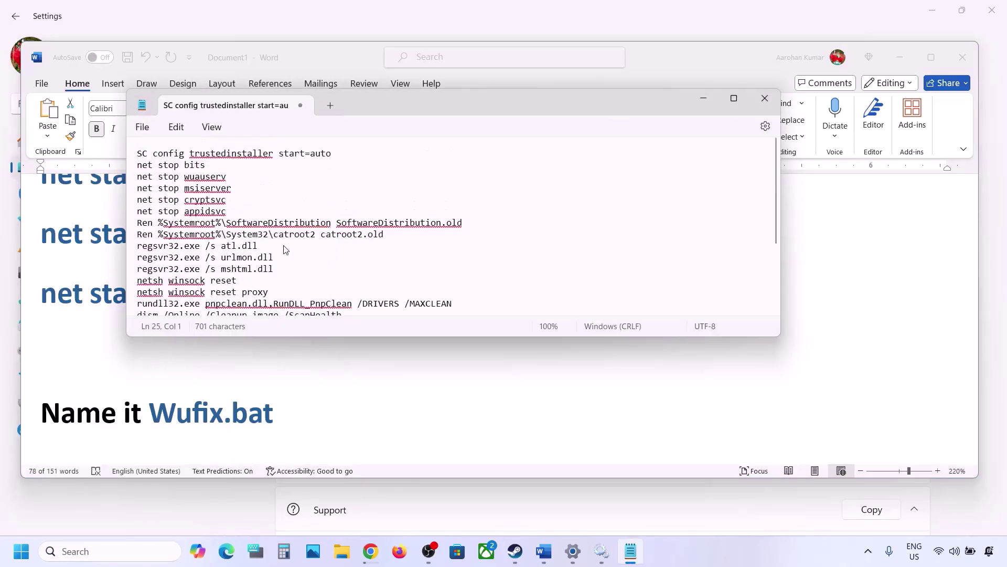
# Save the commands as Wufix.bat with All files type, close Notepad, and show the desktop.
pyautogui.click(142, 129)
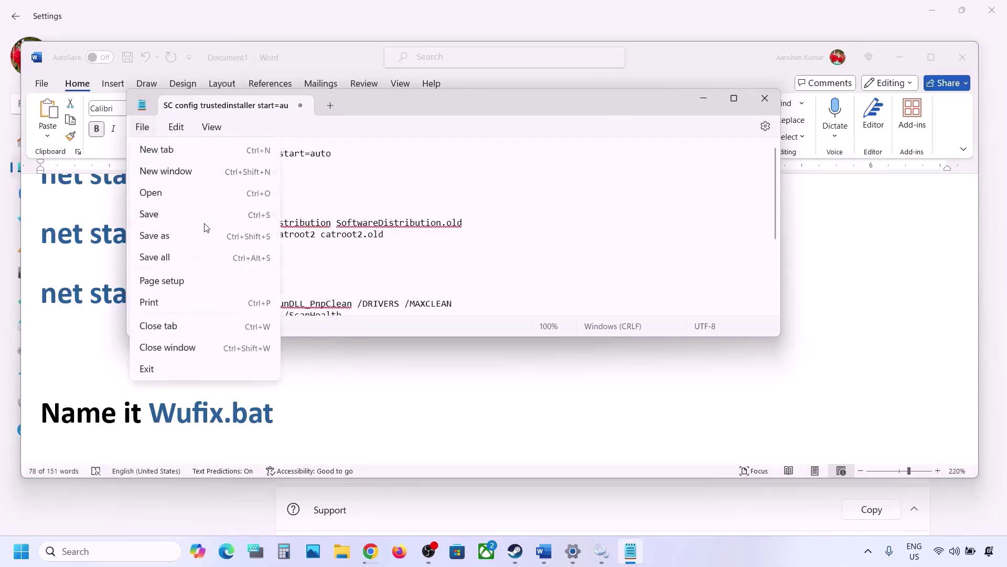
pyautogui.click(167, 238)
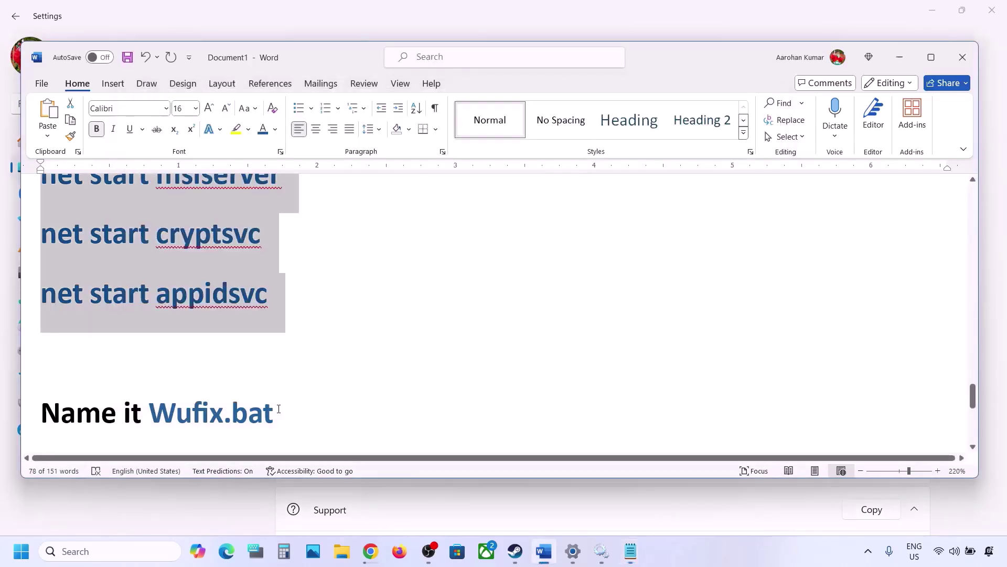
pyautogui.moveTo(278, 409); pyautogui.dragTo(177, 410)
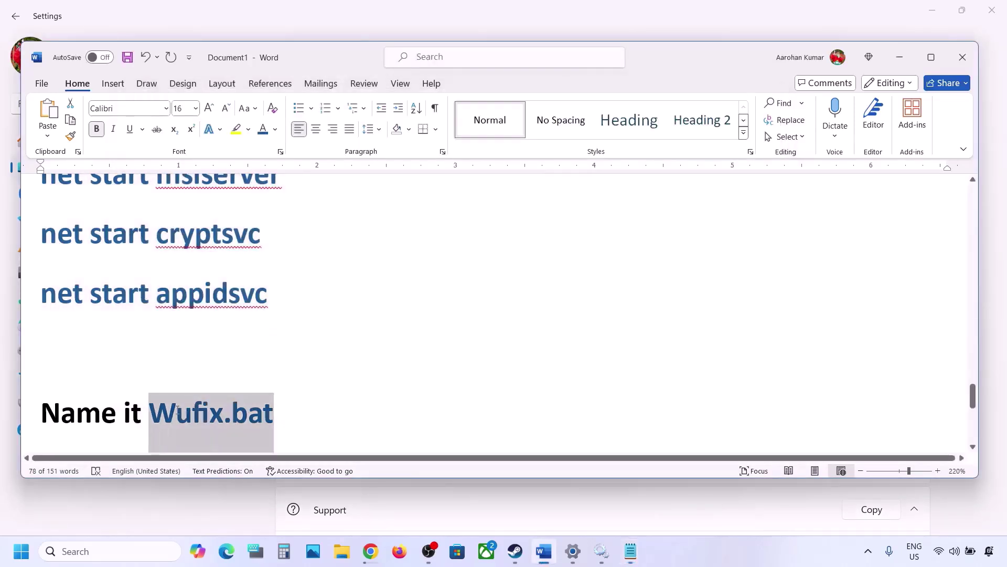
pyautogui.click(631, 551)
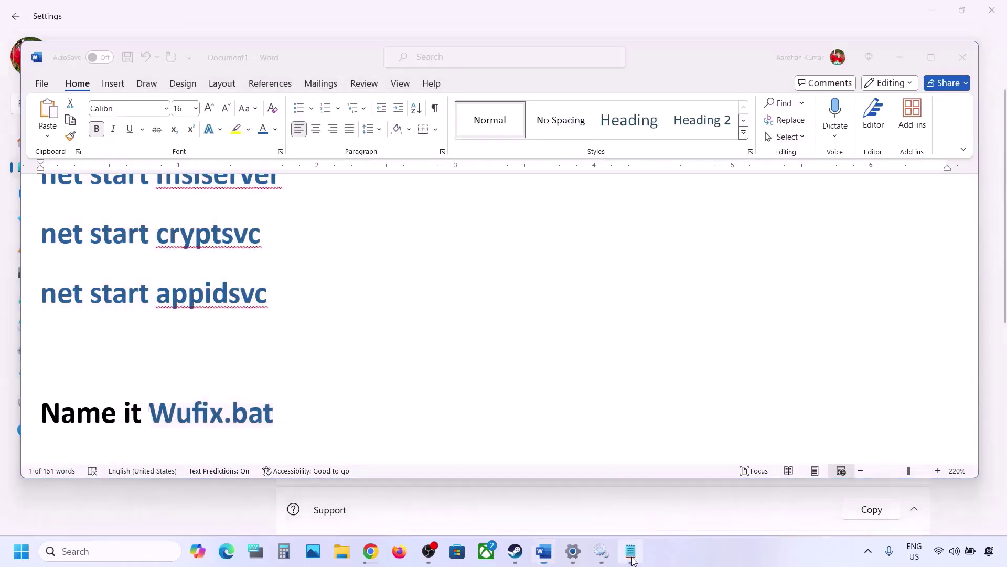
pyautogui.hotkey('ctrl', 'v')
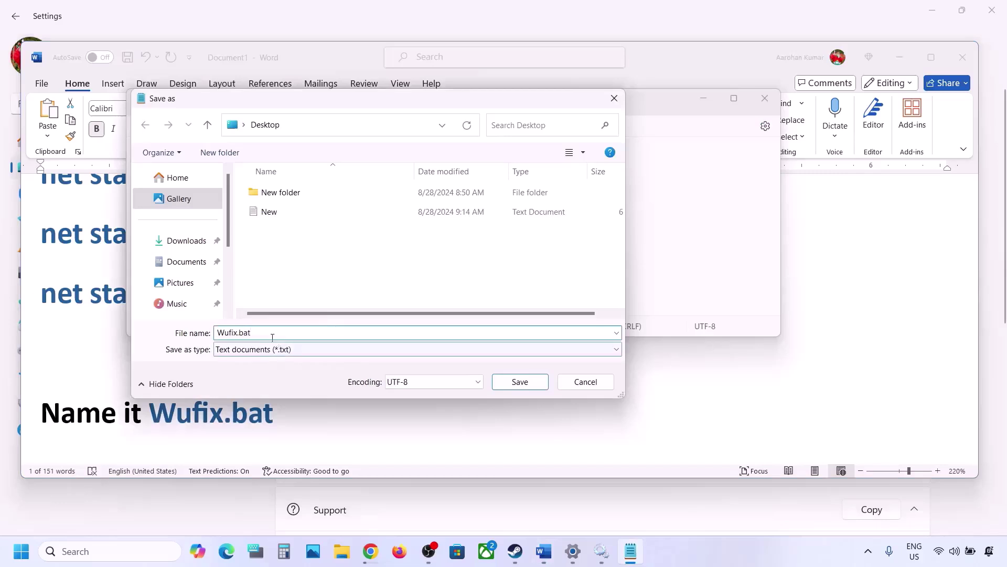
pyautogui.moveTo(272, 335); pyautogui.dragTo(227, 336)
pyautogui.click(246, 349)
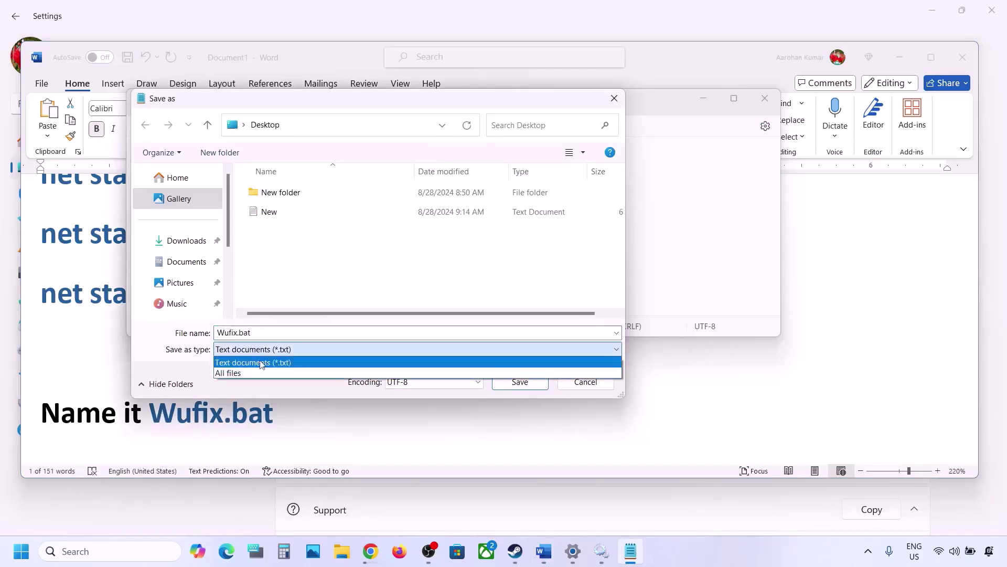
pyautogui.click(260, 373)
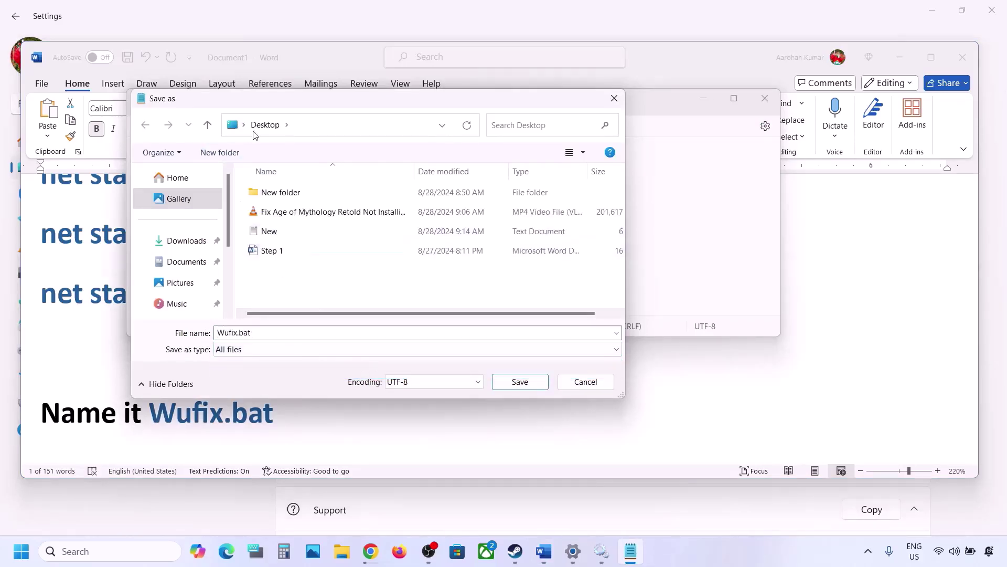
pyautogui.click(513, 382)
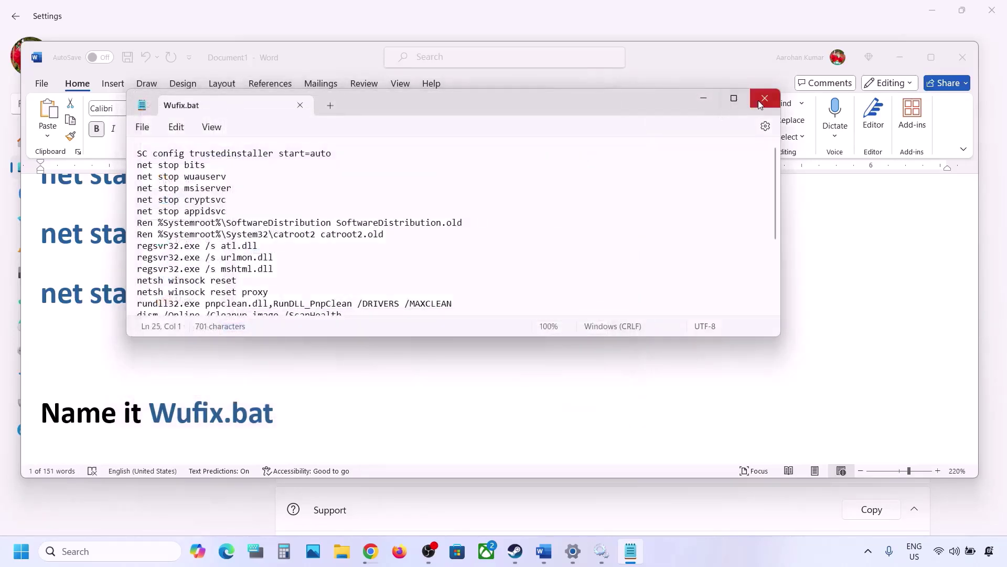
pyautogui.click(760, 105)
pyautogui.press('super+d')
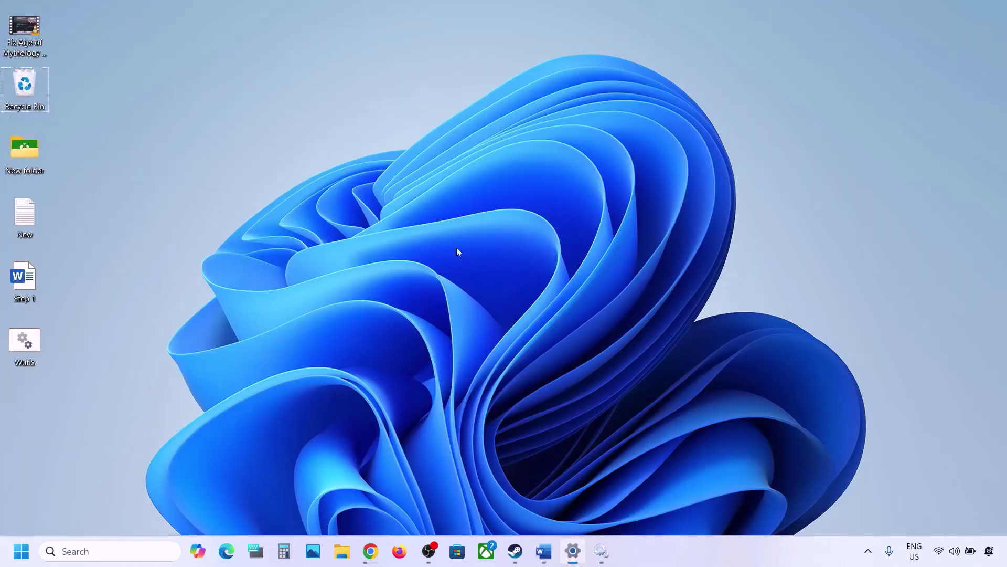
# Run Wufix.bat as administrator, resetting Winsock and starting a DISM health scan.
pyautogui.click(25, 349)
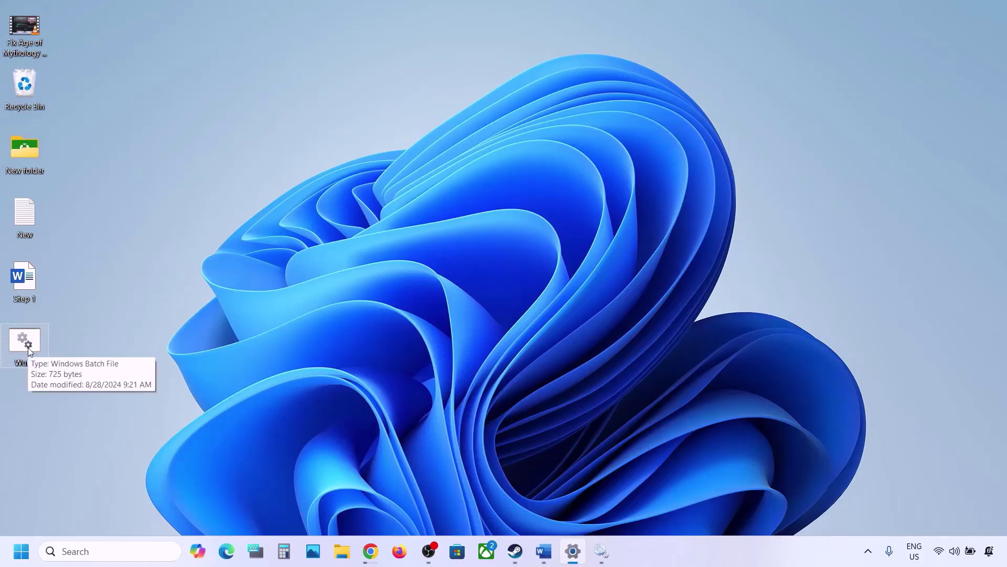
pyautogui.click(30, 351)
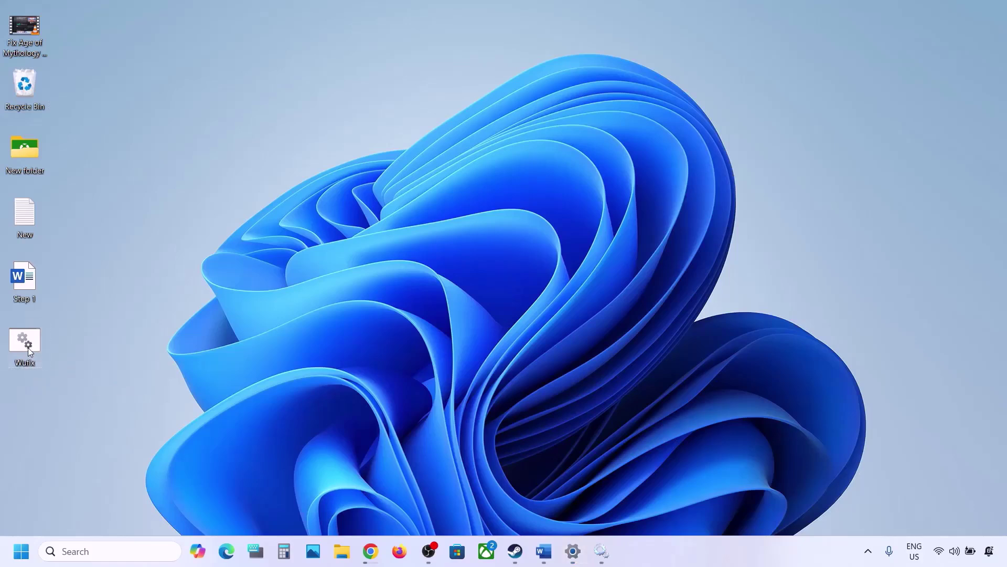
pyautogui.rightClick(28, 351)
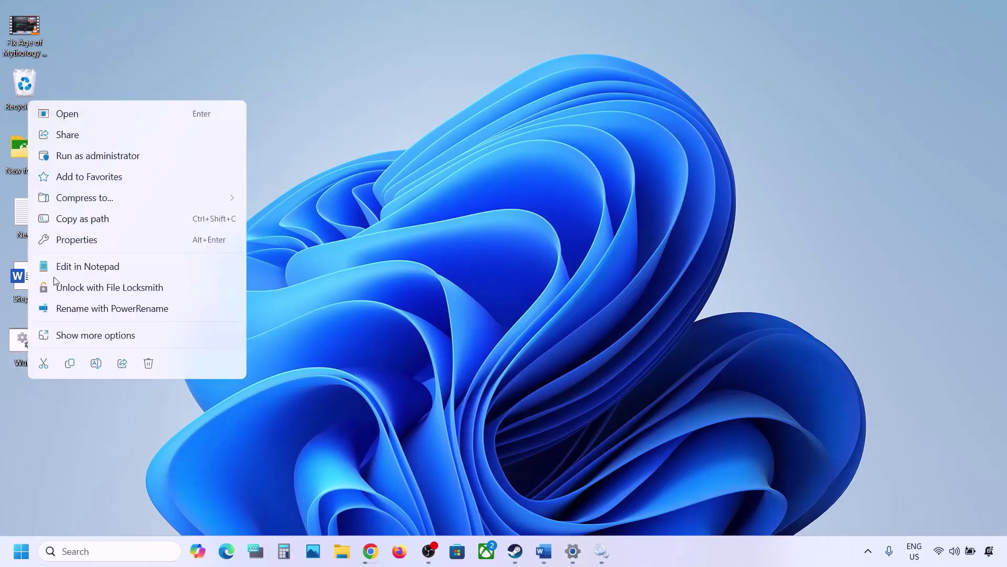
pyautogui.click(100, 153)
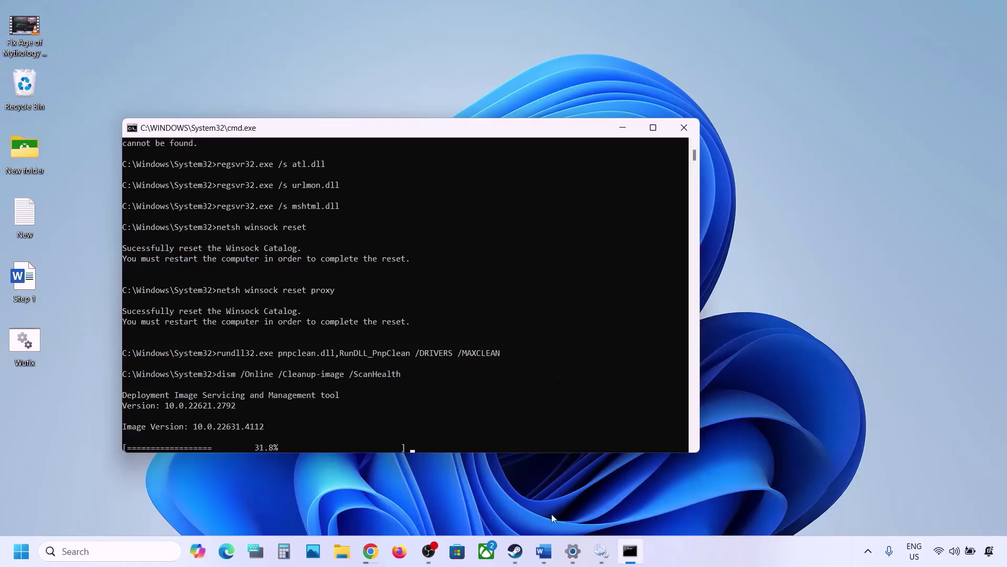
pyautogui.click(544, 551)
# Scroll to Step 6, Use Media Creation Tool, and select its Windows 11 download link.
pyautogui.scroll(-3, 407, 385)
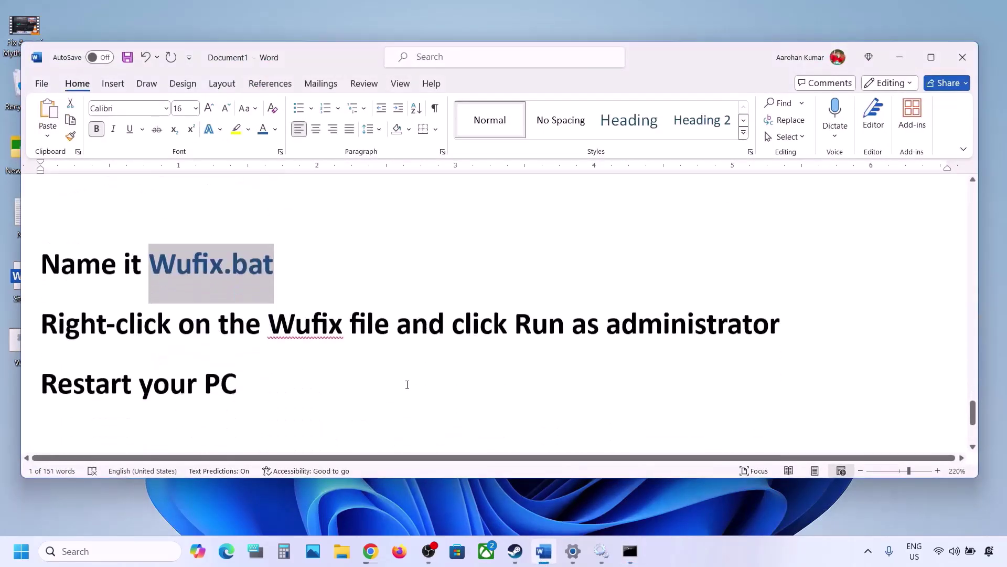
pyautogui.scroll(-3, 407, 384)
pyautogui.scroll(-2, 407, 384)
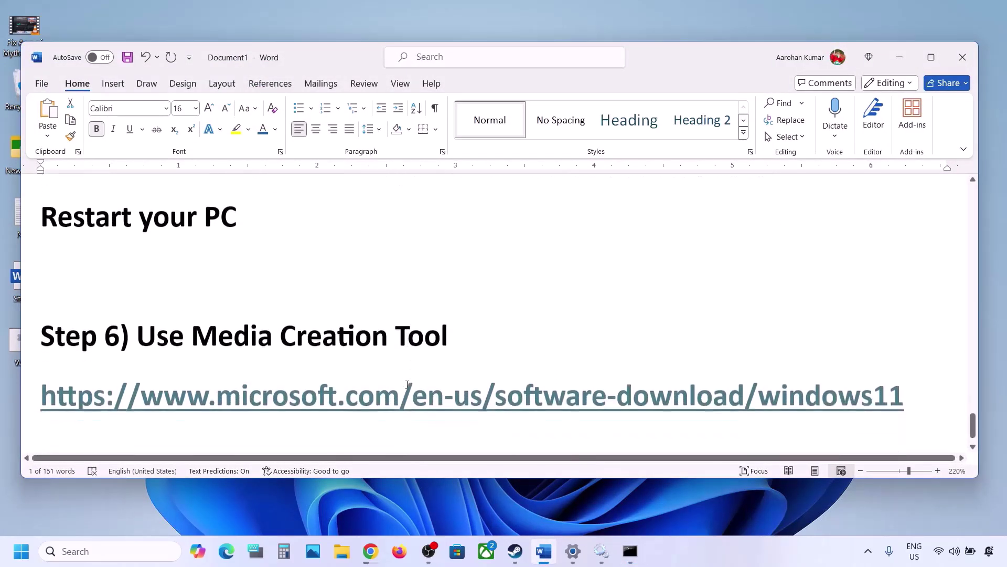
pyautogui.moveTo(137, 308); pyautogui.dragTo(434, 314)
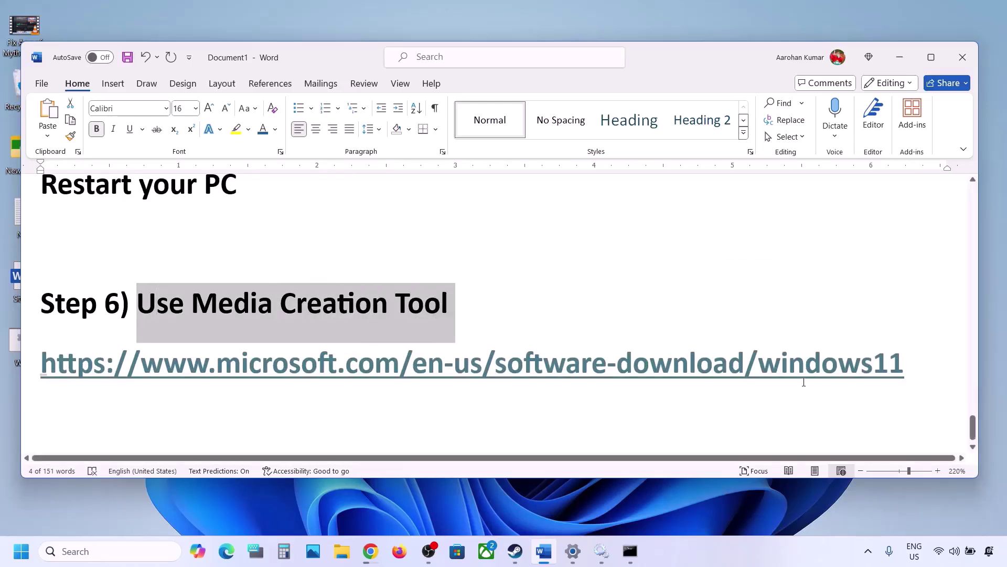
pyautogui.moveTo(930, 362); pyautogui.dragTo(37, 370)
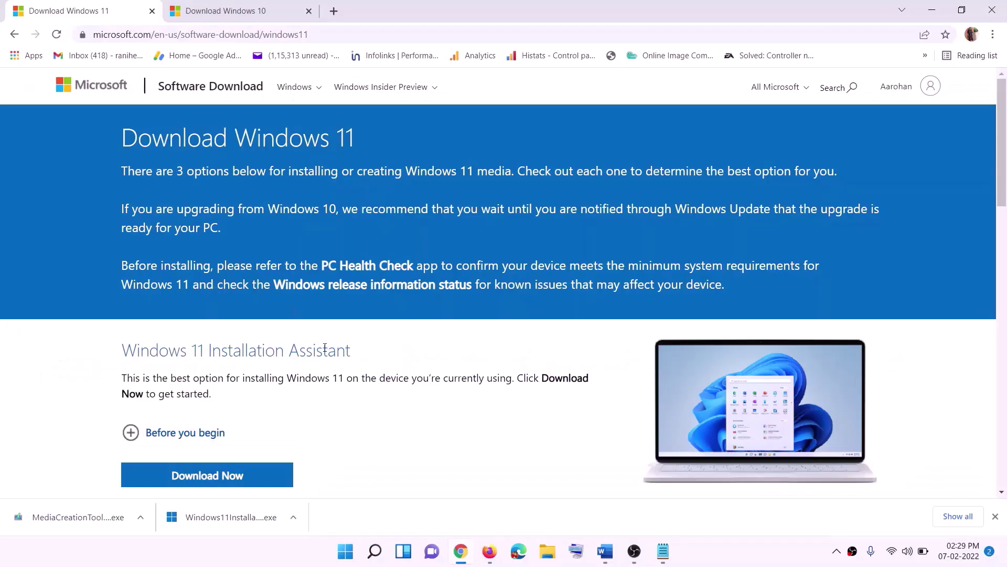
# Download the Media Creation Tool and launch it with administrator approval.
pyautogui.scroll(-5, 224, 310)
pyautogui.moveTo(188, 311); pyautogui.dragTo(291, 312)
pyautogui.click(200, 399)
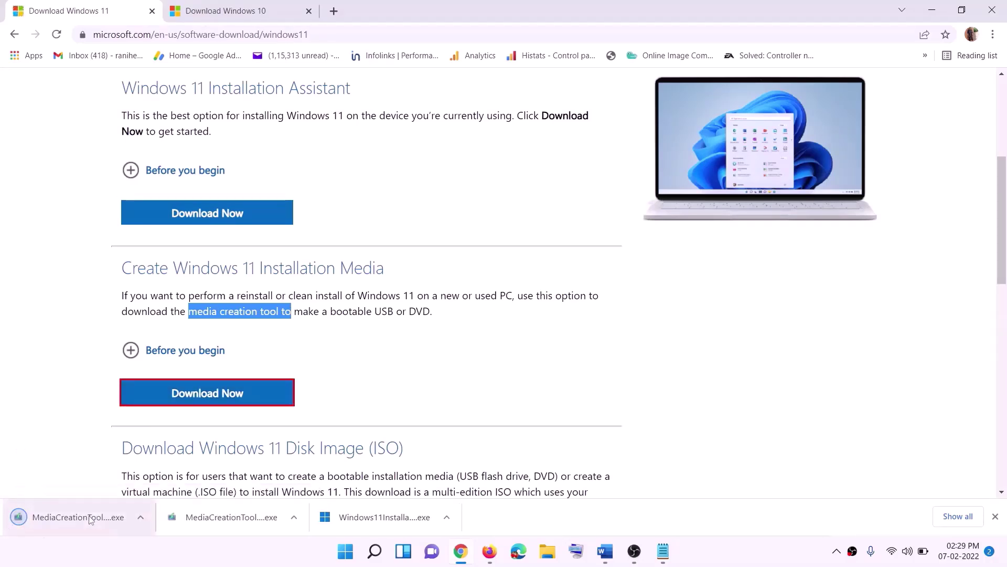
pyautogui.click(69, 519)
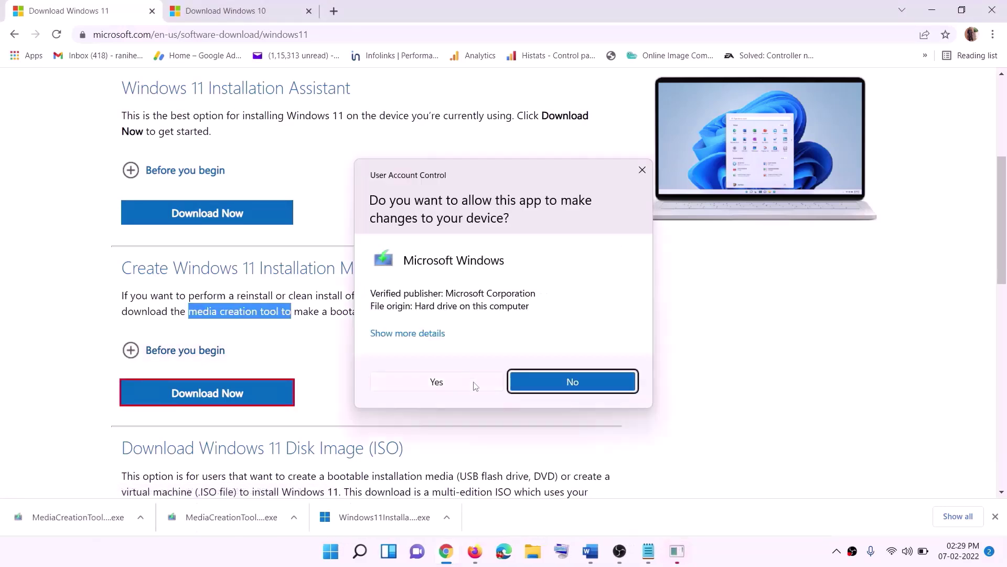
pyautogui.click(437, 382)
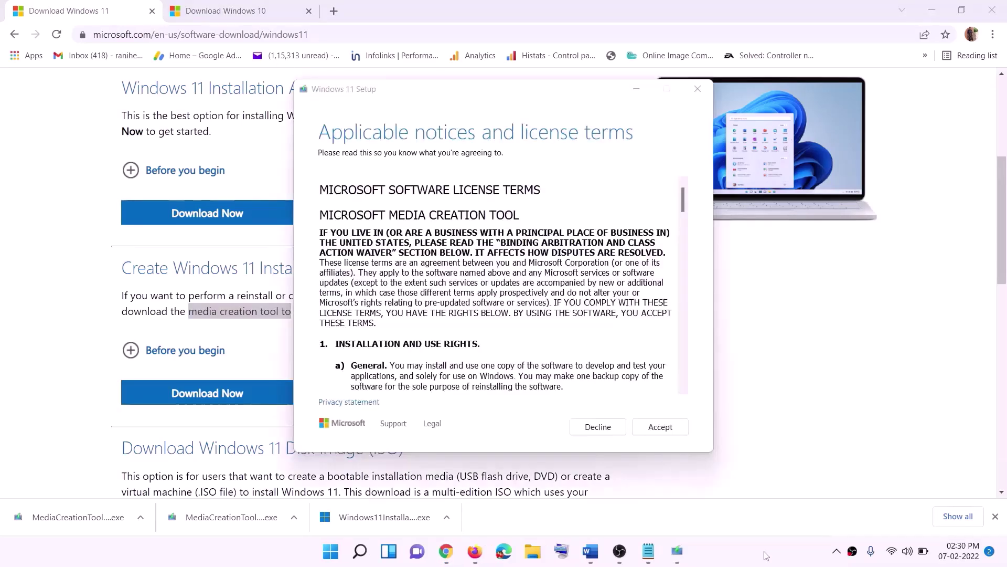
# Accept the licence, keep the recommended edition, and save an ISO named Windows to the Desktop.
pyautogui.click(648, 427)
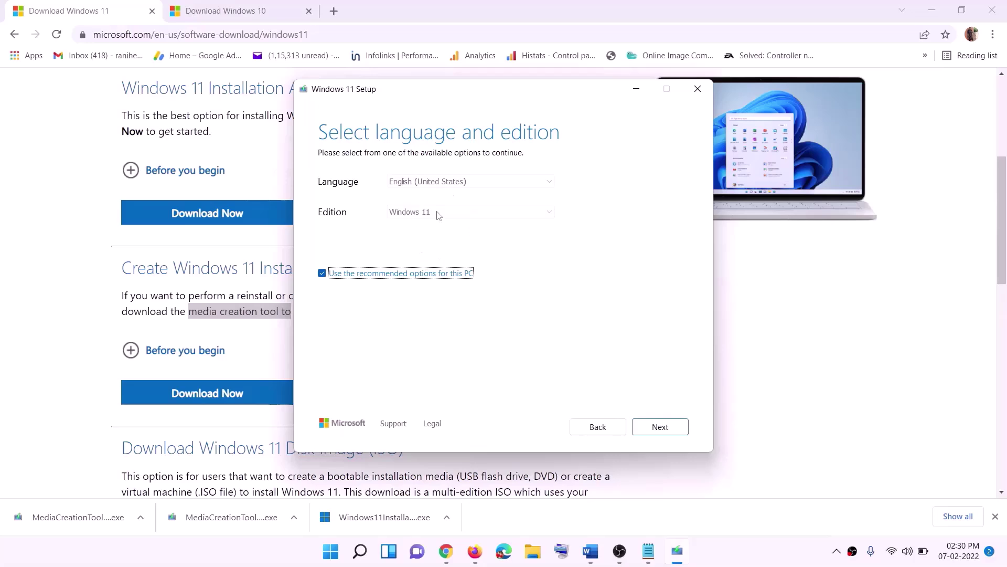
pyautogui.click(653, 428)
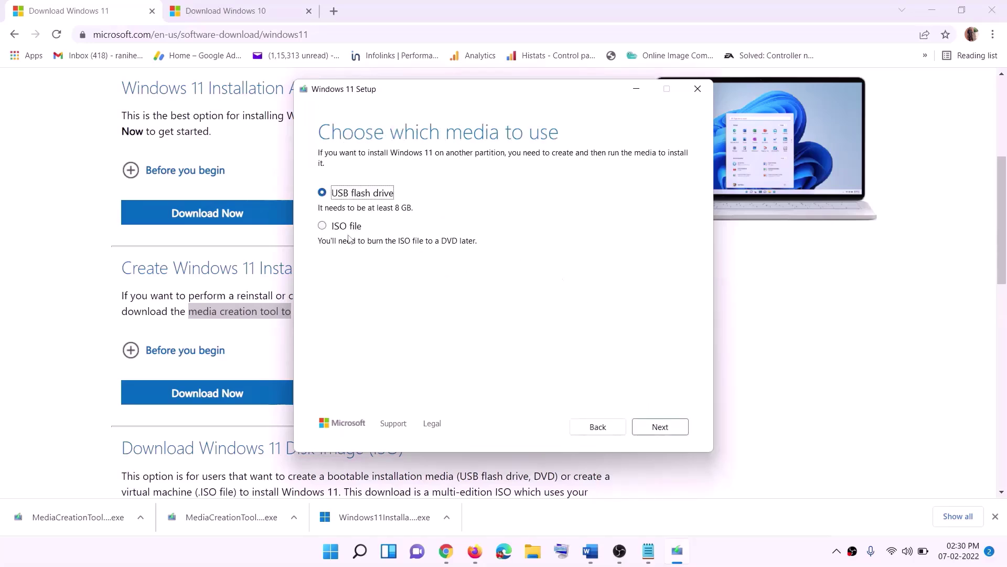
pyautogui.click(376, 227)
pyautogui.click(666, 427)
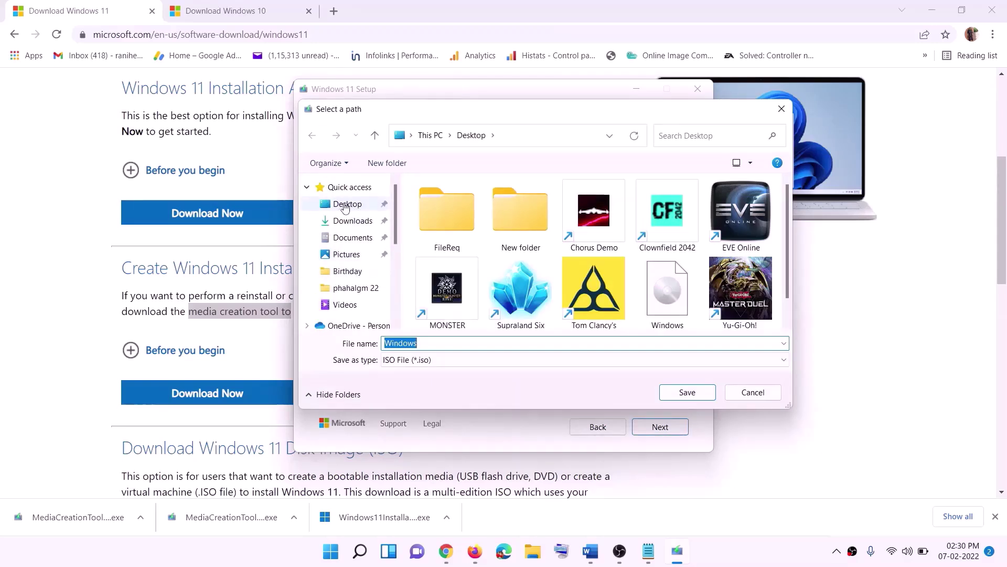
pyautogui.click(376, 207)
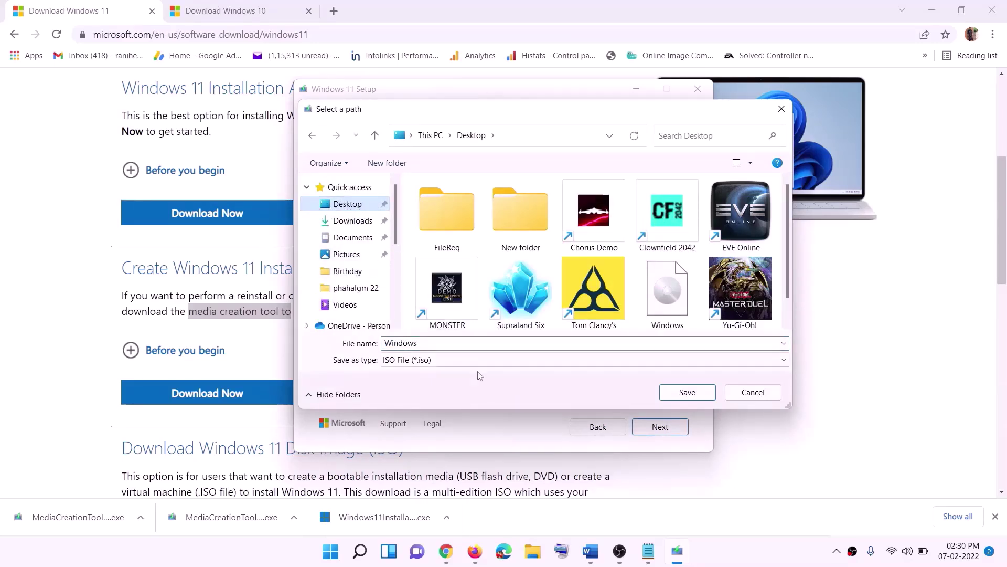
pyautogui.click(688, 394)
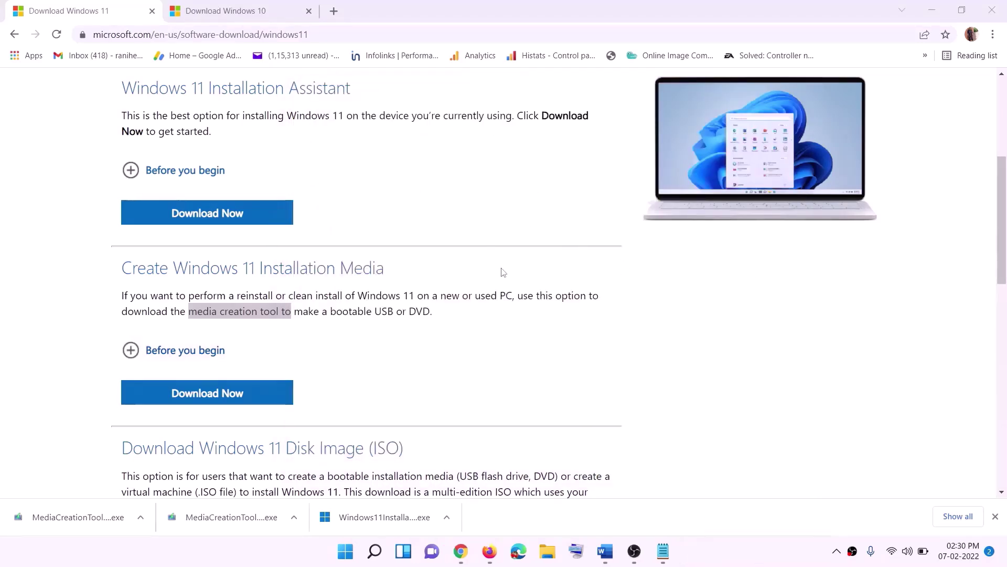
# Show the desktop and mount the Windows ISO to view its contents.
pyautogui.press('super+d')
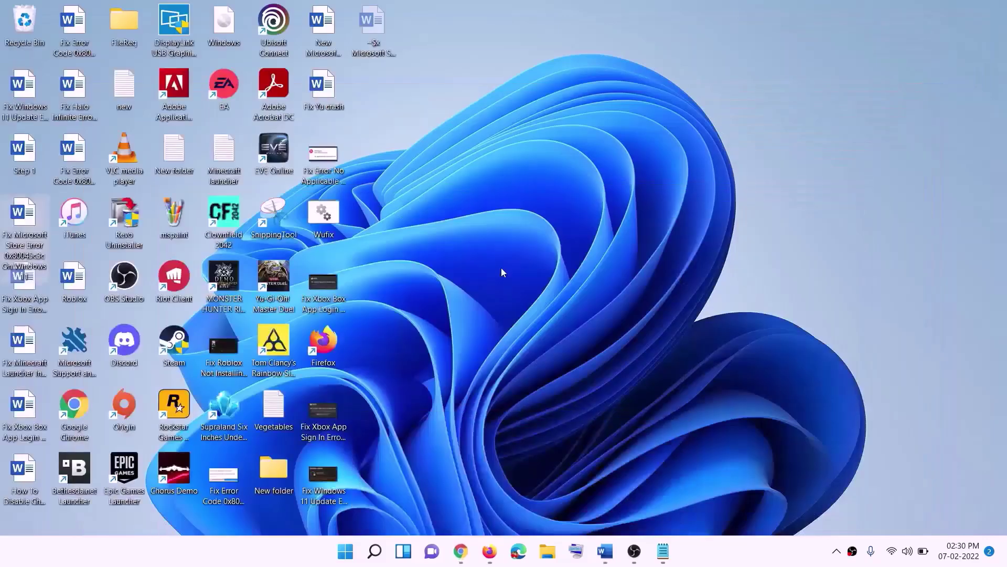
pyautogui.moveTo(247, 31); pyautogui.dragTo(402, 322)
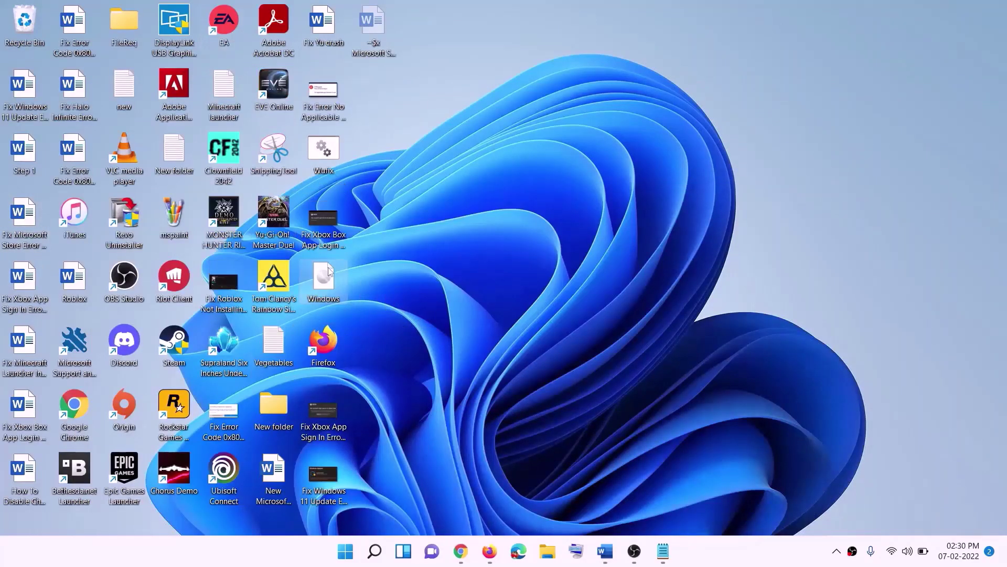
pyautogui.doubleClick(327, 288)
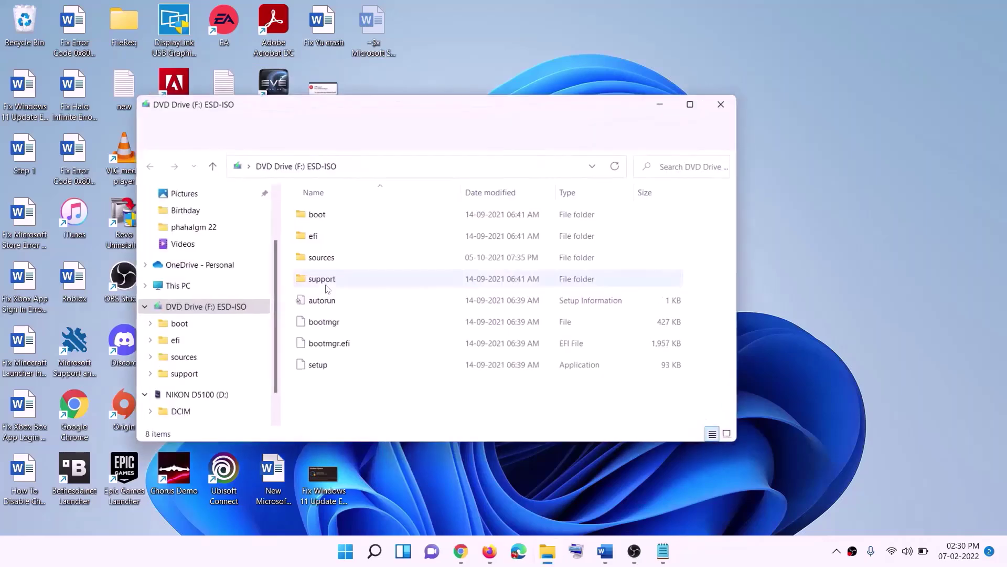
# Run setup from the mounted ISO drive and approve the User Account Control prompt.
pyautogui.click(318, 366)
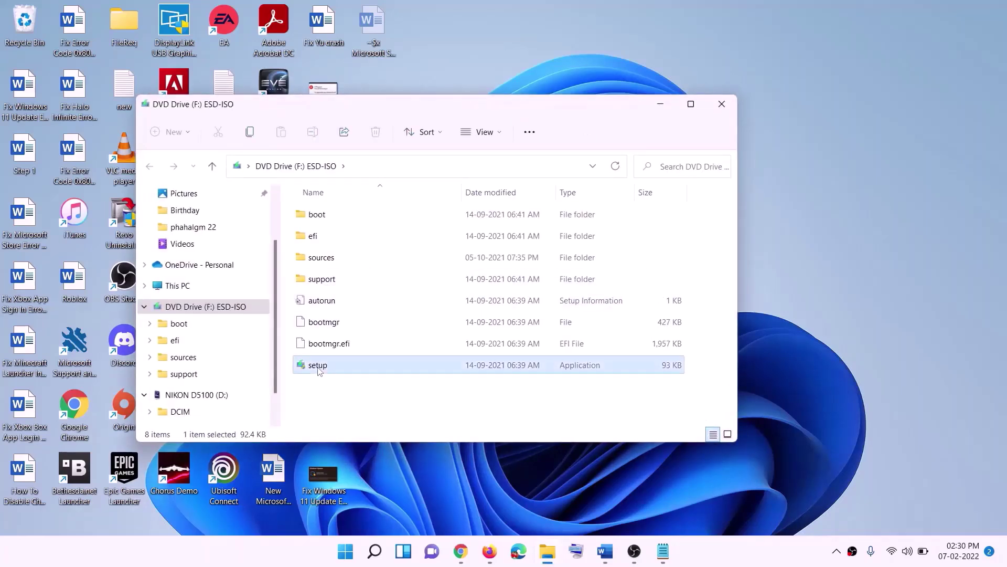
pyautogui.doubleClick(344, 366)
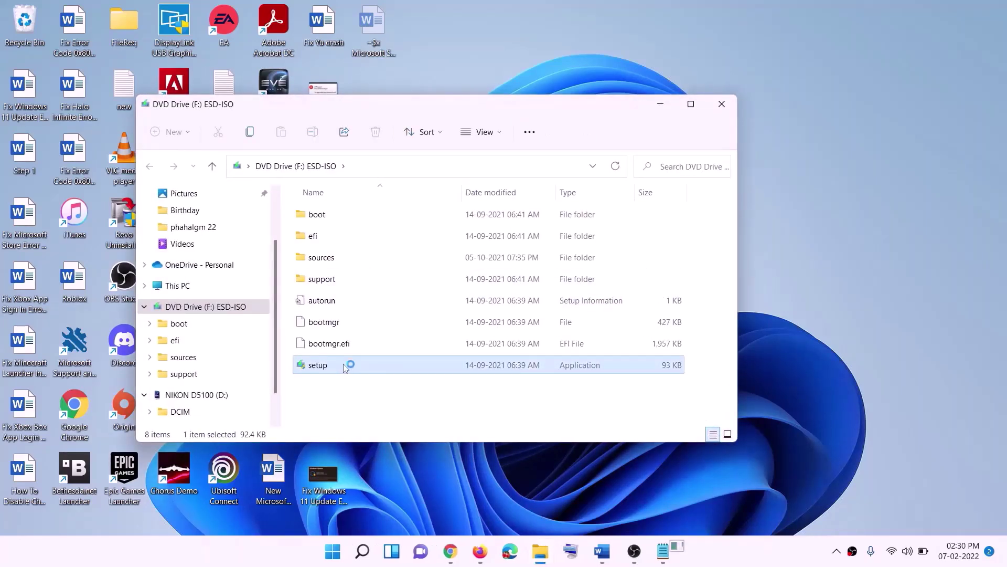
pyautogui.click(431, 411)
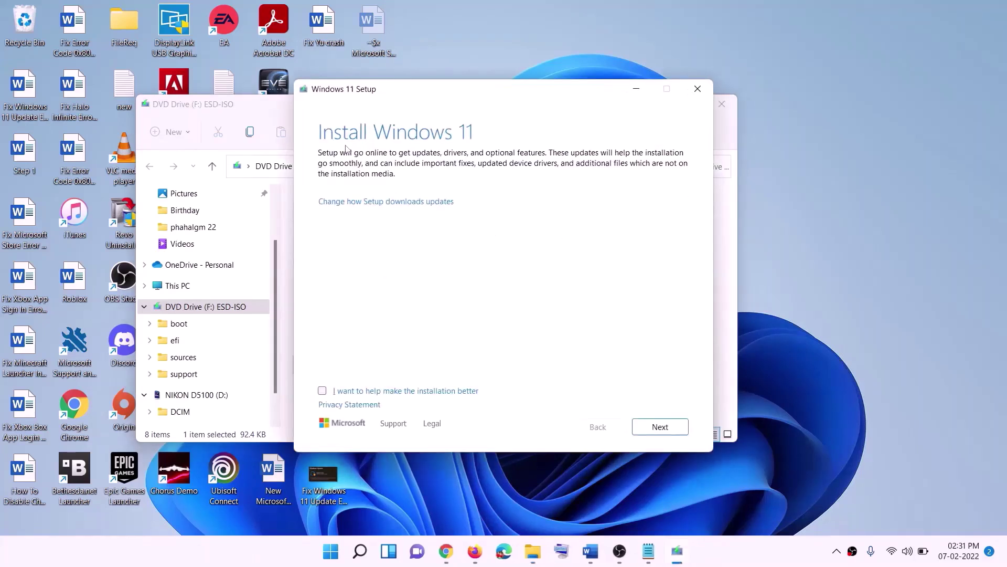
# Continue past Setup's introduction to start the update check, and find the Word guide's Ready to install step.
pyautogui.click(662, 427)
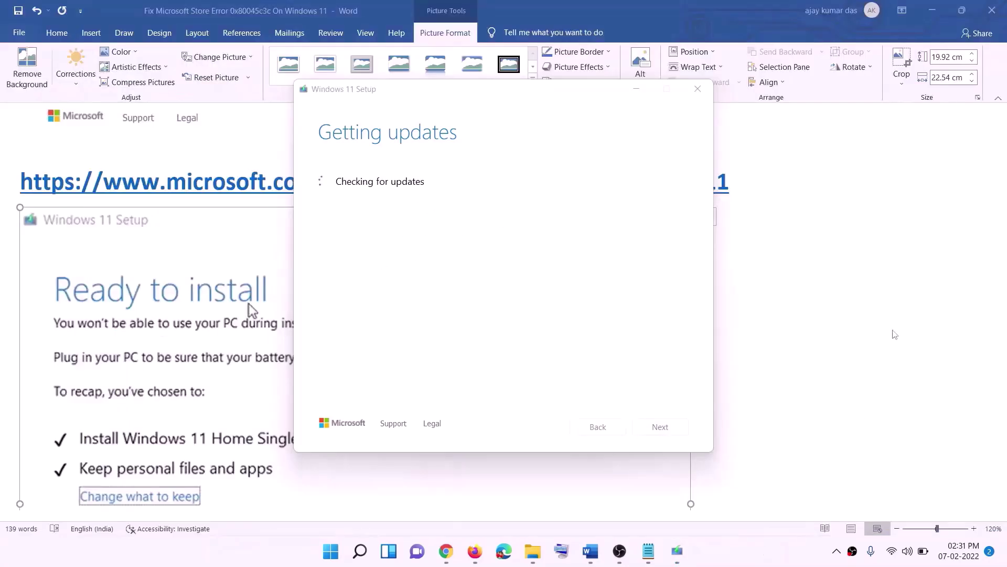
pyautogui.scroll(-2, 231, 252)
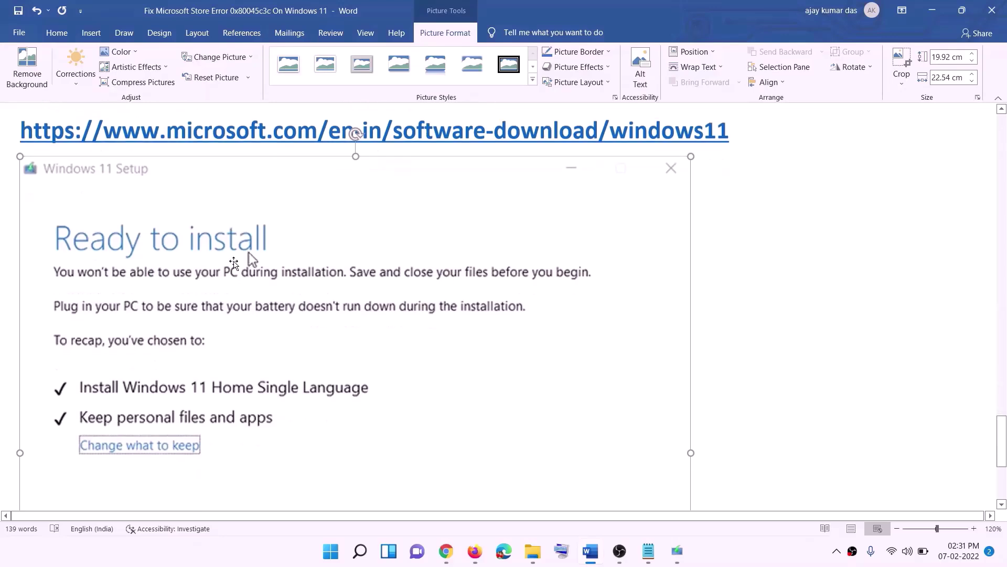
pyautogui.scroll(-1, 91, 194)
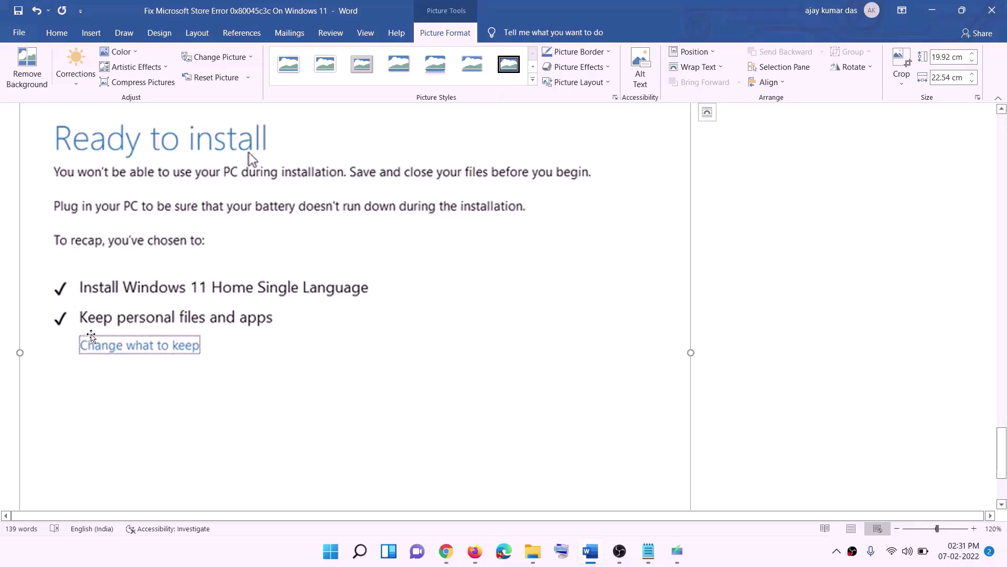
pyautogui.scroll(-3, 332, 328)
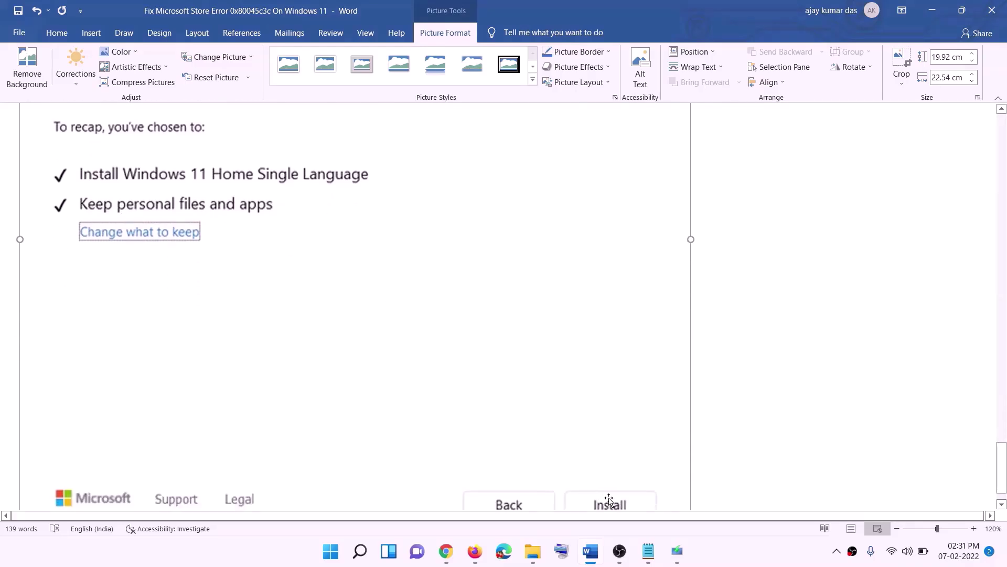
pyautogui.scroll(4, 535, 392)
pyautogui.scroll(3, 535, 392)
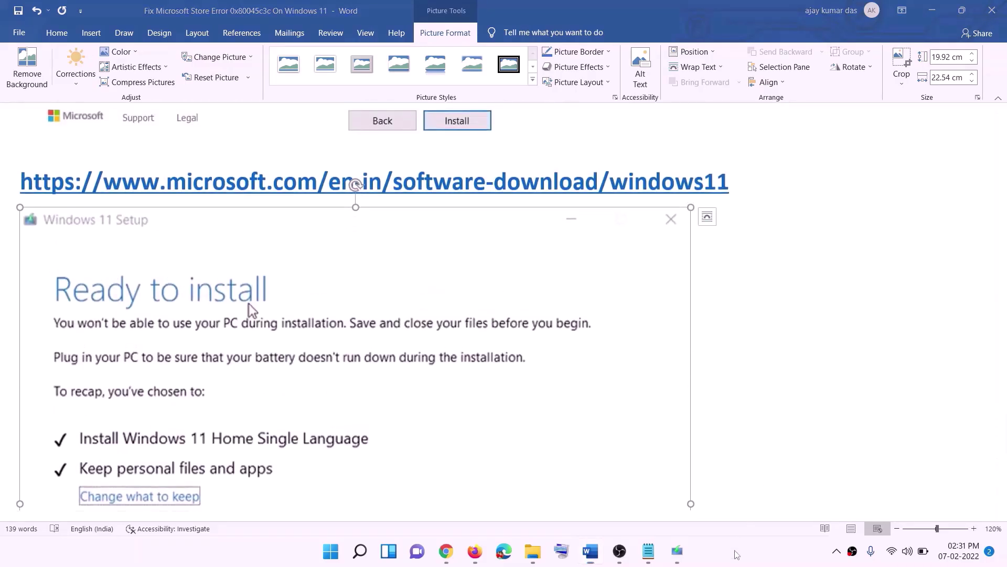